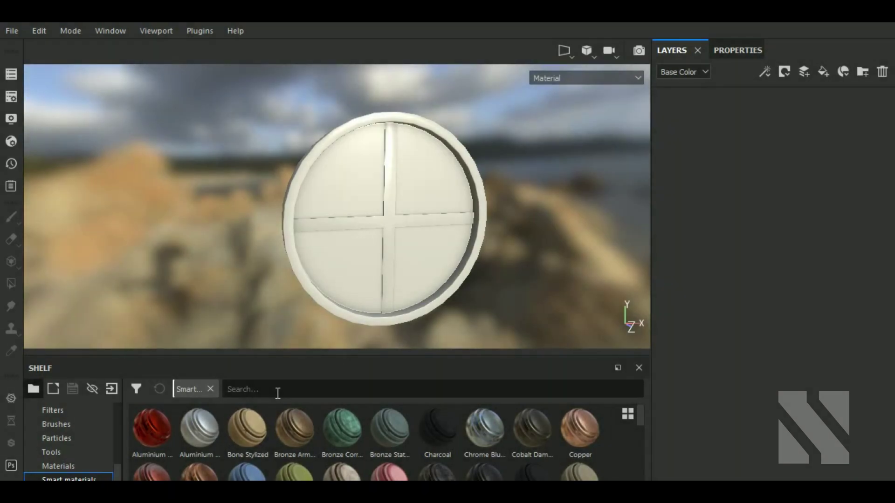
Search the shelf for 'glass' and add Glass Visor as a layer with a black mask.
text(glass)
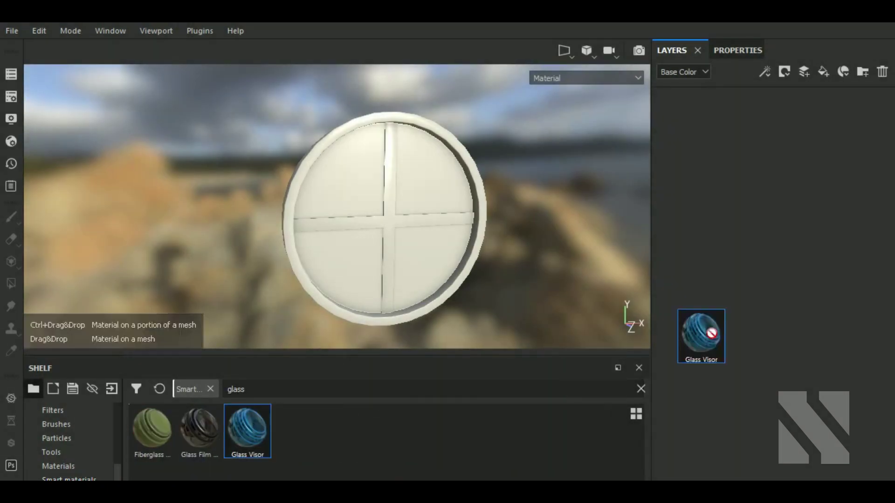
drag(256, 414, 699, 333)
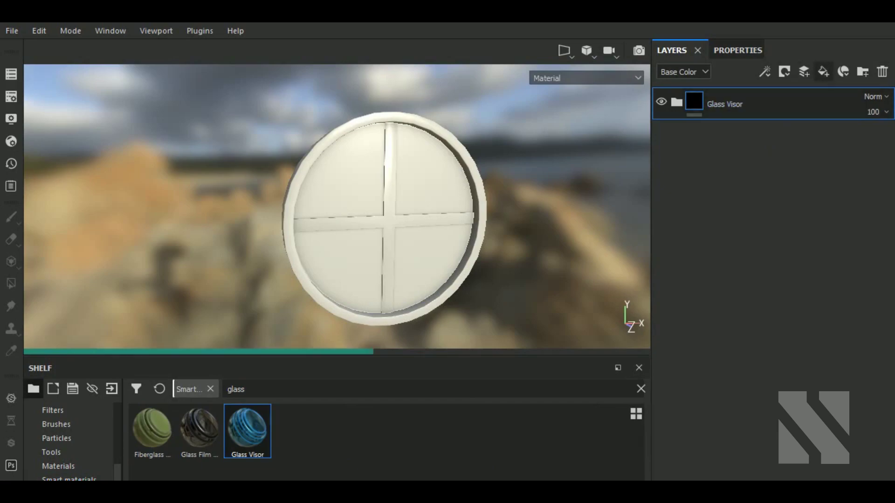
click(784, 73)
click(787, 104)
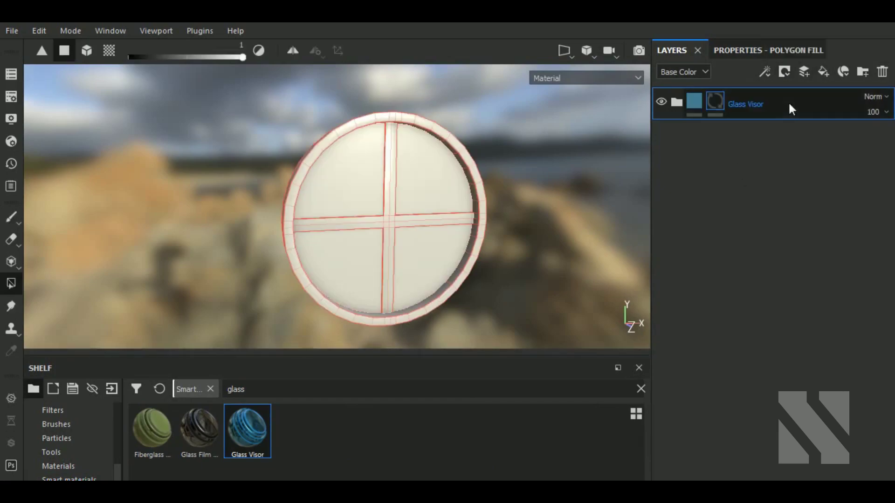
Polygon-fill the lower-left, upper-right and upper-left panes to reveal the glass.
click(750, 50)
click(372, 257)
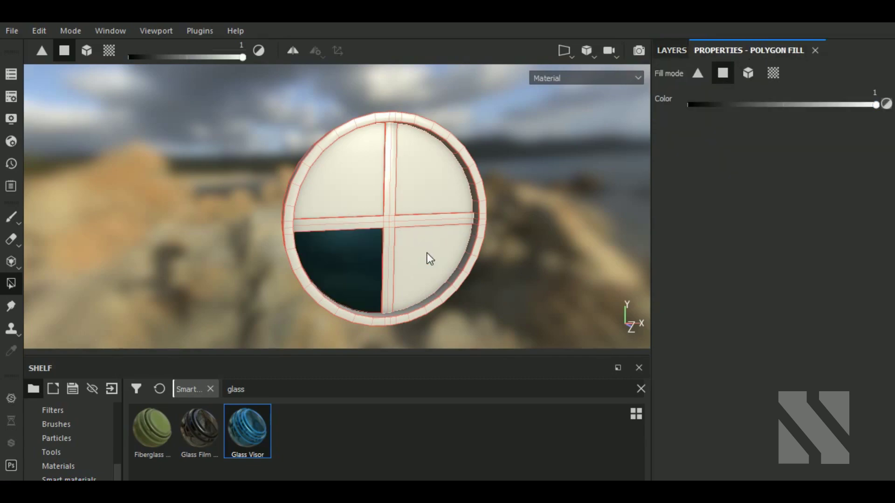
click(437, 200)
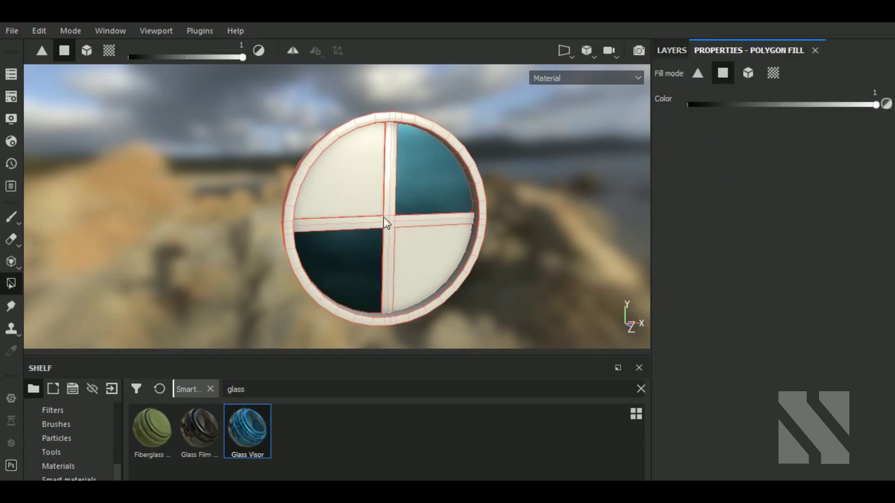
click(349, 209)
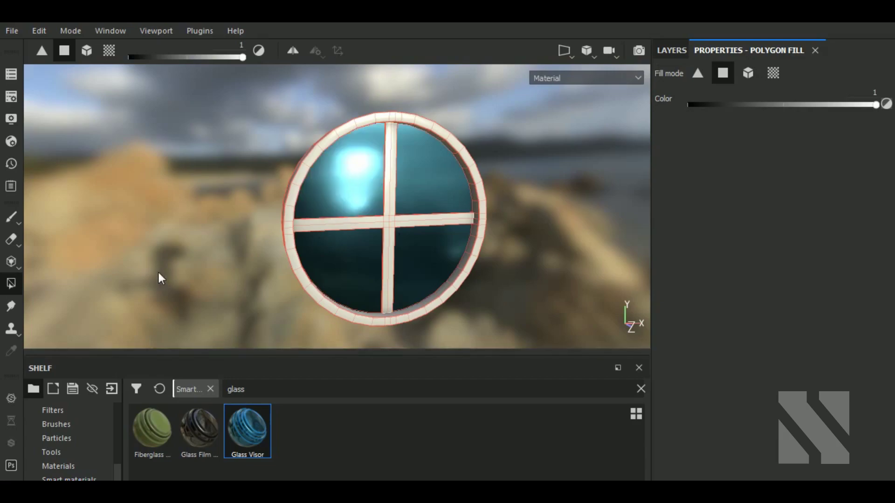
alt+drag(159, 276, 475, 282)
Fill the remaining pane faces from the side, then select the Glowing Edges layer.
click(477, 203)
click(547, 199)
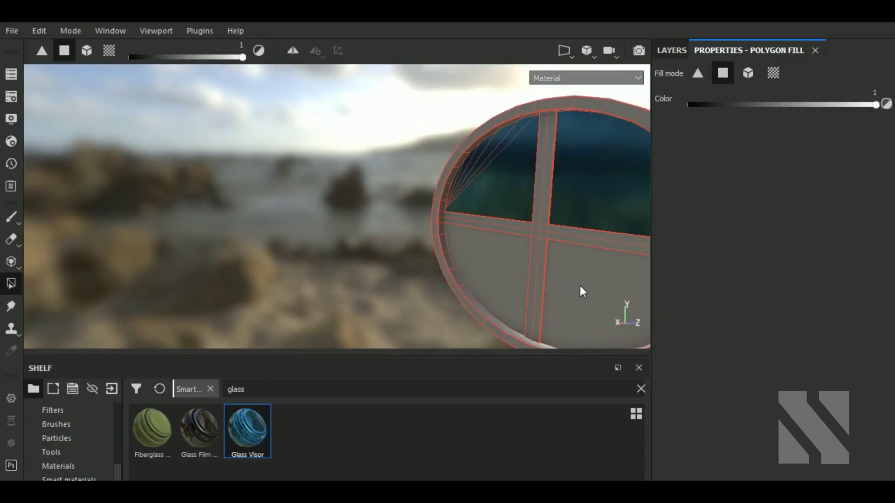
click(580, 286)
click(512, 283)
mouse_move(441, 286)
alt+mouse_down()
mouse_move(136, 295)
mouse_move(113, 285)
alt+mouse_up()
click(671, 50)
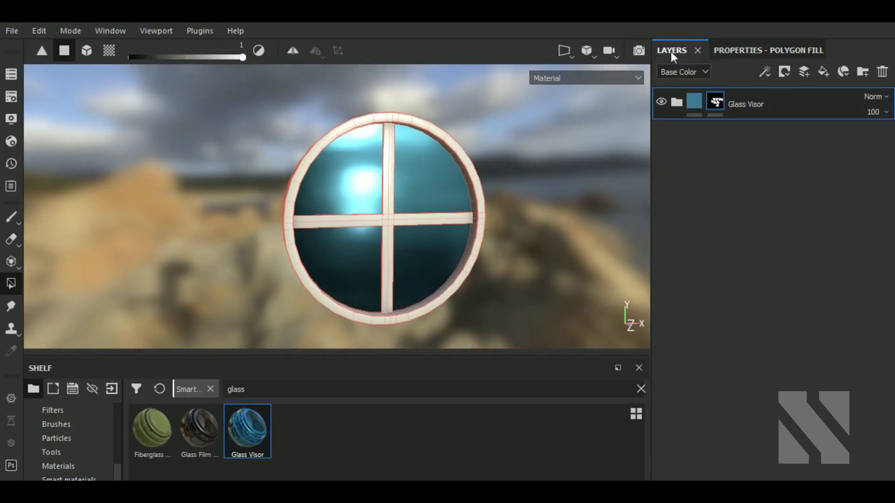
click(676, 101)
click(820, 135)
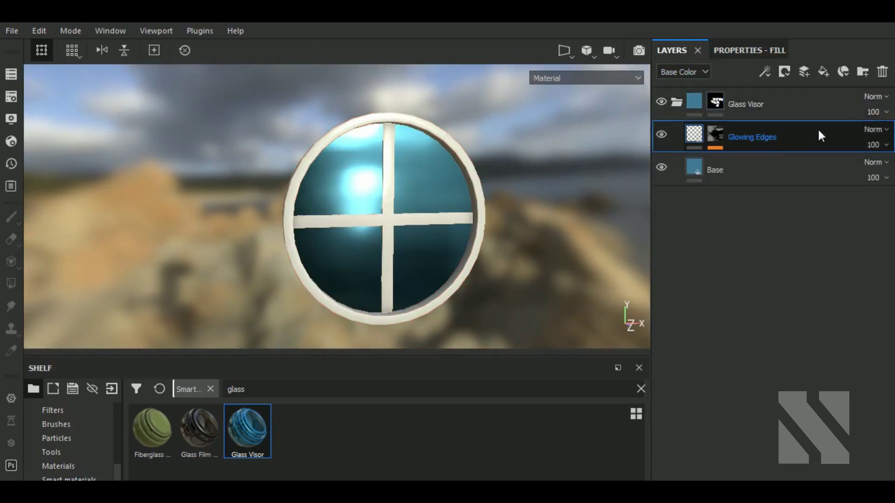
Delete the Glowing Edges layer and add an Opacity channel to the texture set.
click(881, 73)
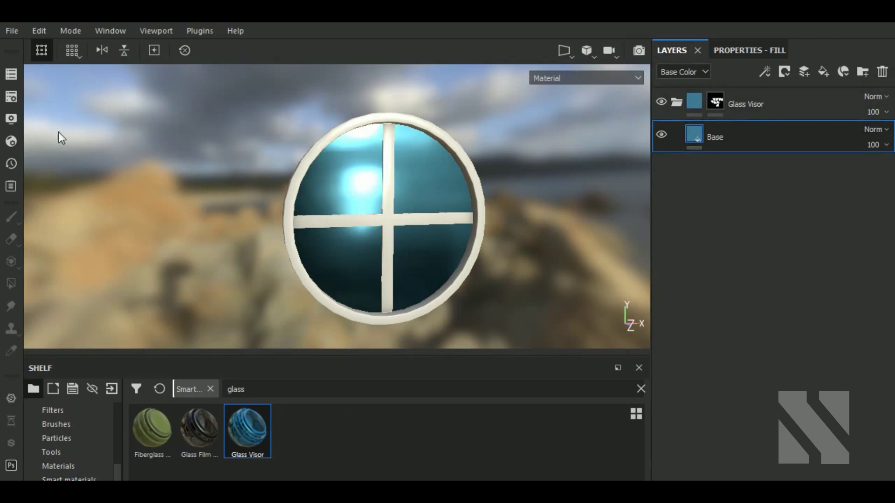
click(11, 119)
click(12, 97)
click(289, 147)
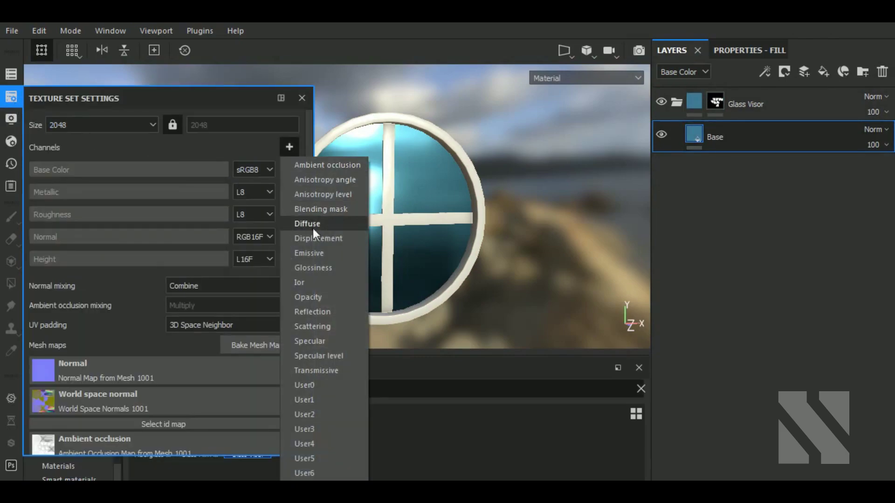
click(322, 295)
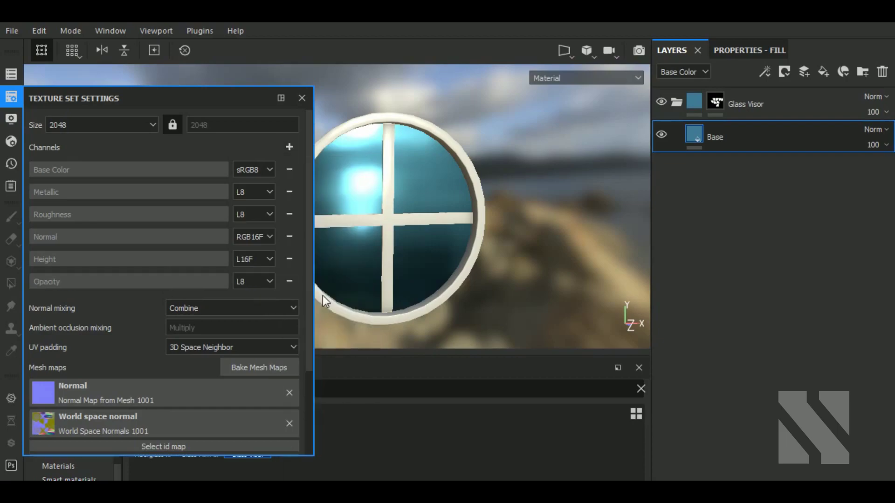
Switch the shader to pbr-metal-rough-with-alpha-blending.
click(11, 141)
click(169, 184)
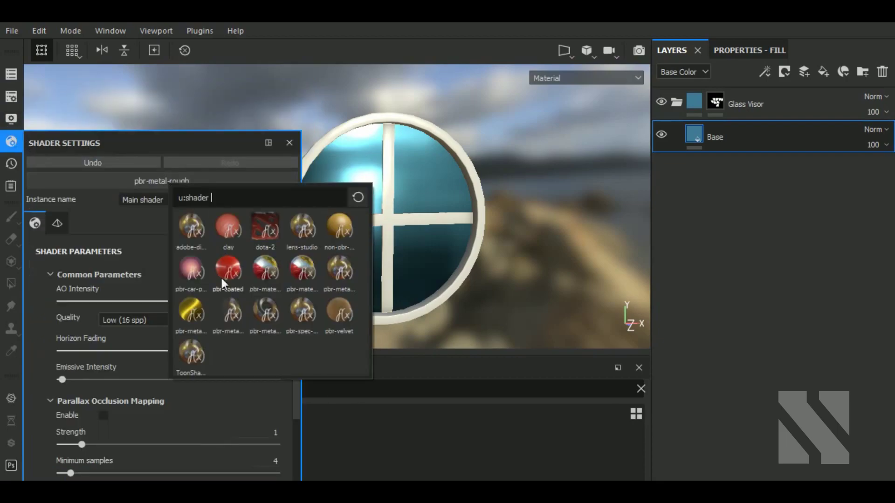
click(231, 313)
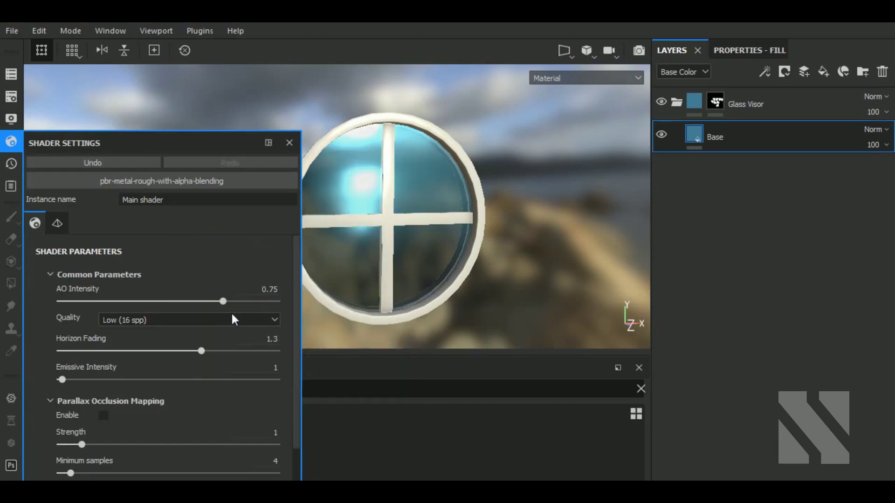
Disable the glass Base fill's normal channel and lower its opacity to about 0.51.
click(12, 142)
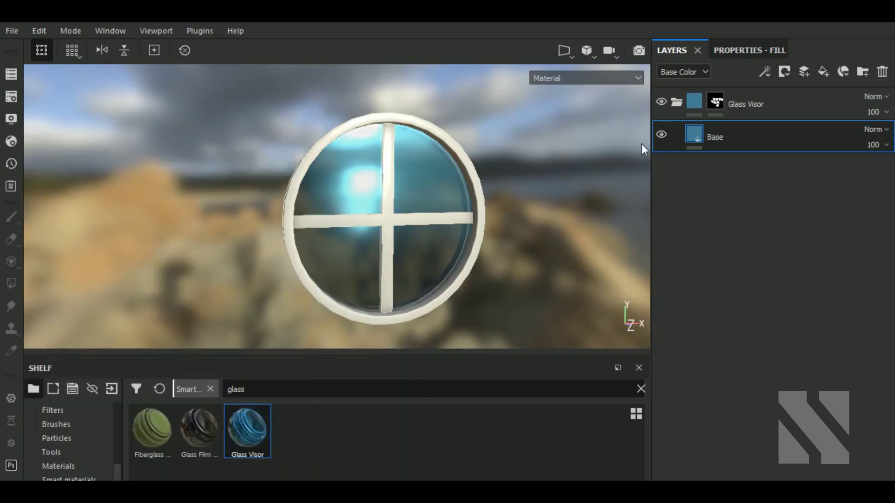
click(744, 51)
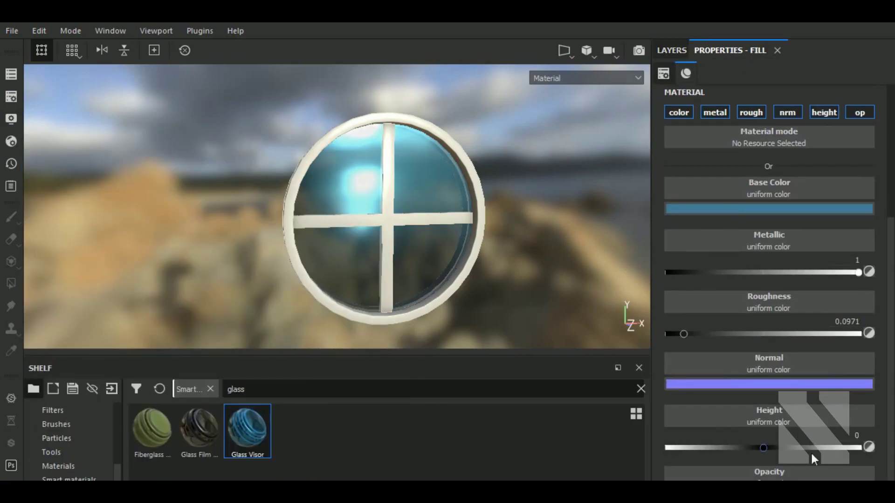
click(788, 113)
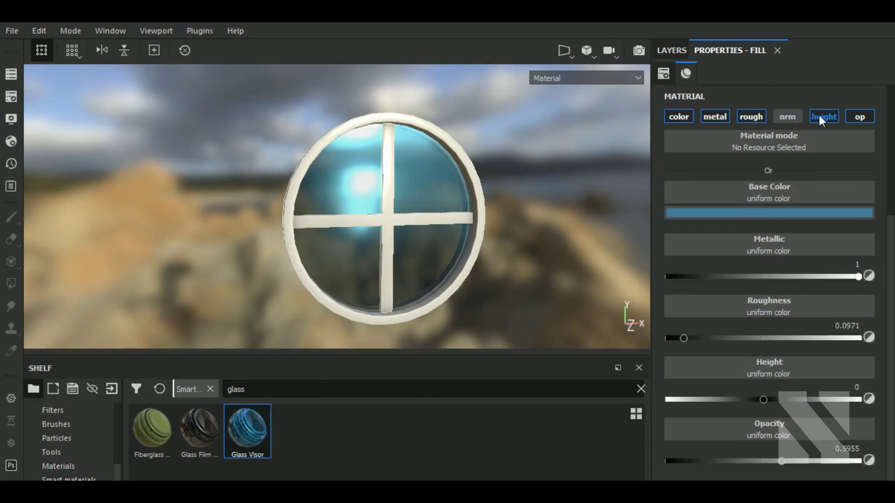
mouse_move(780, 461)
mouse_down()
mouse_move(672, 462)
mouse_move(764, 460)
mouse_up()
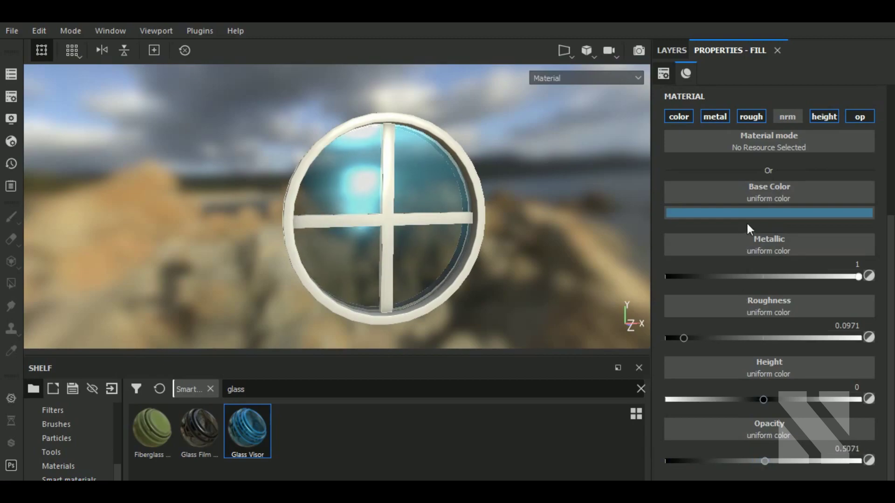
click(675, 50)
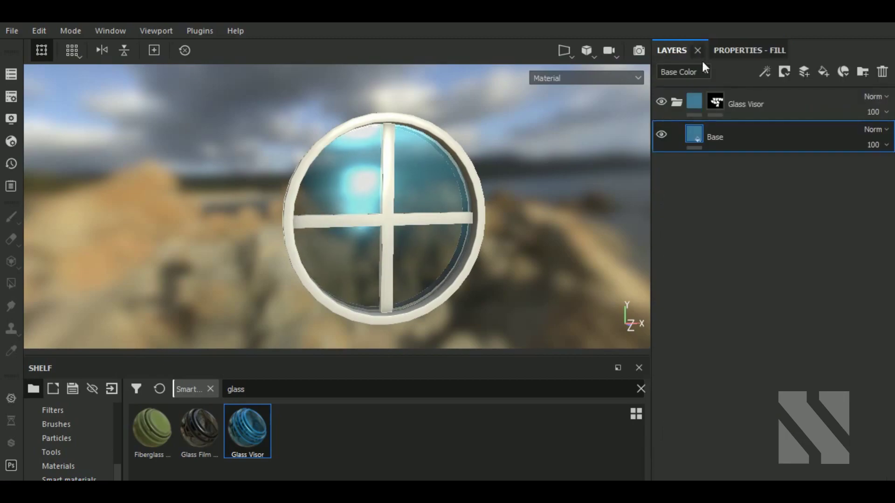
click(677, 102)
Search the shelf for 'plastic' and apply Plastic Grainy Soft to the frame.
double_click(287, 395)
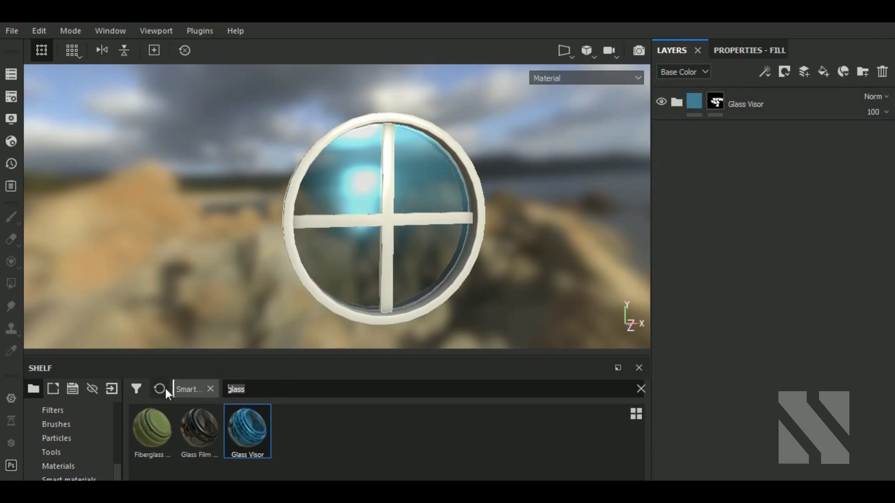
text(plastic)
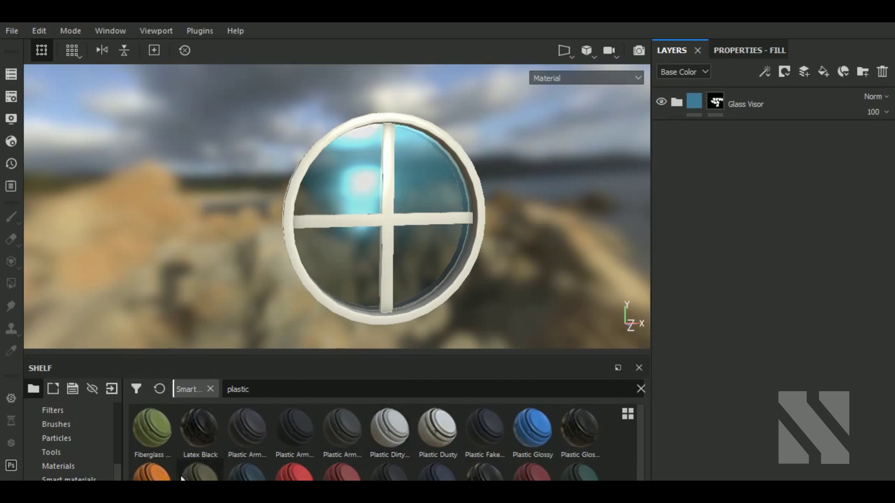
drag(200, 472, 764, 246)
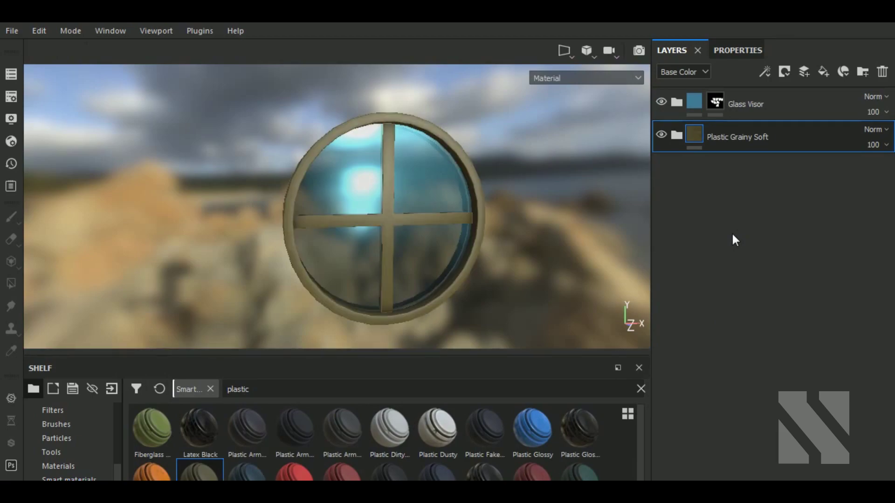
Recolour the plastic Base sublayer from olive to a light off-white.
click(676, 135)
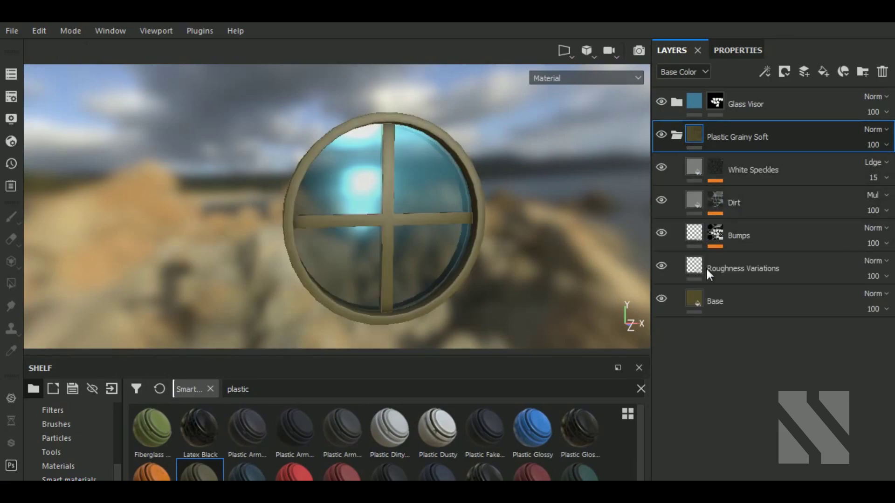
click(700, 300)
click(760, 49)
click(727, 232)
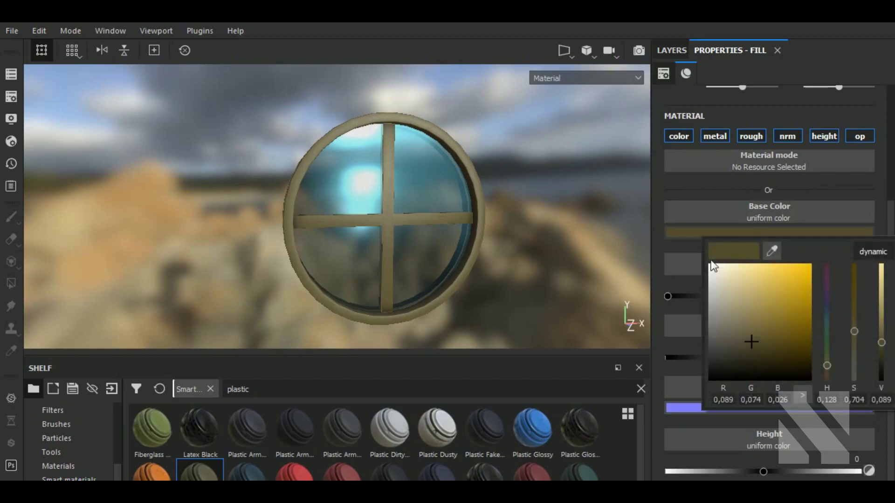
mouse_move(715, 306)
mouse_down()
mouse_move(698, 297)
mouse_move(697, 283)
mouse_up()
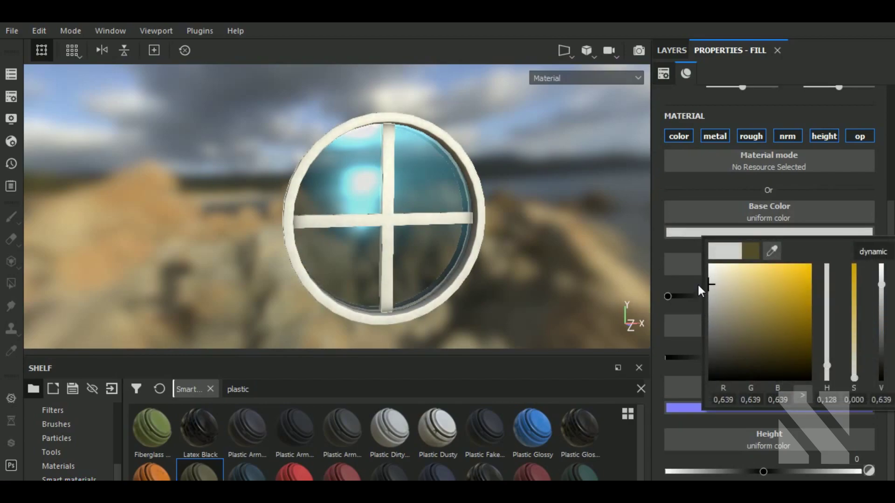
click(653, 188)
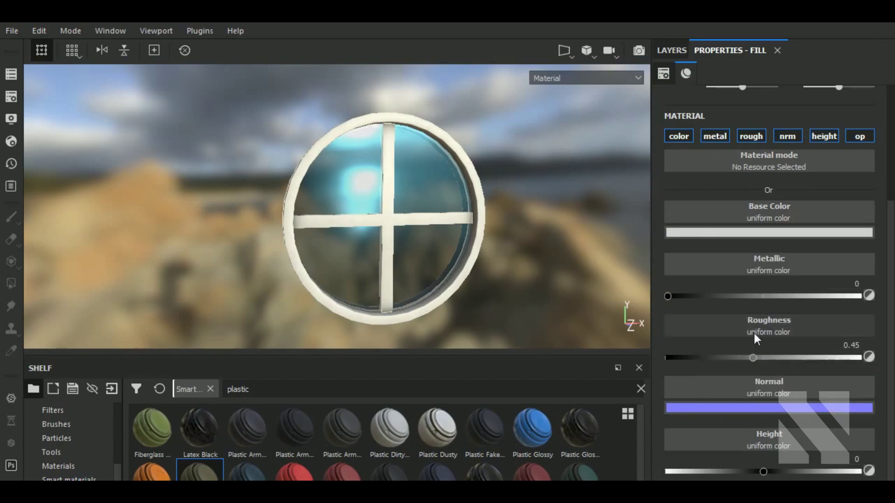
Lower the frame roughness from 0.34 down to about 0.22.
click(732, 357)
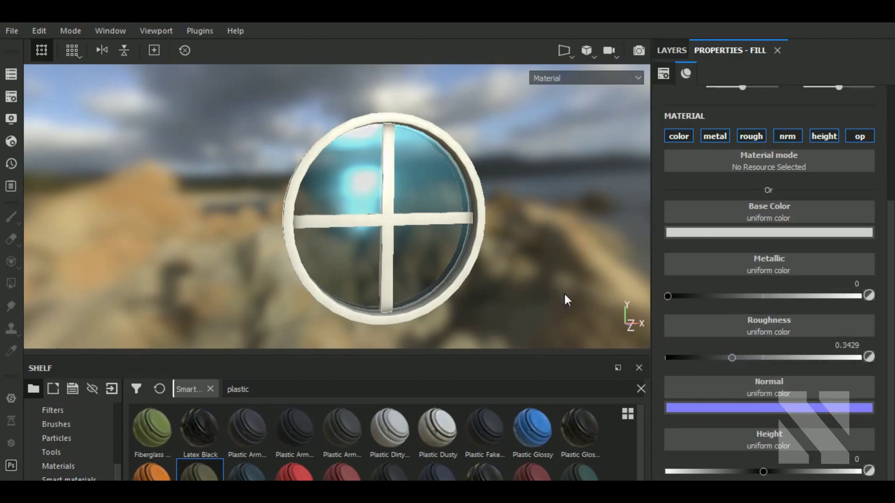
click(709, 357)
alt+drag(519, 264, 537, 274)
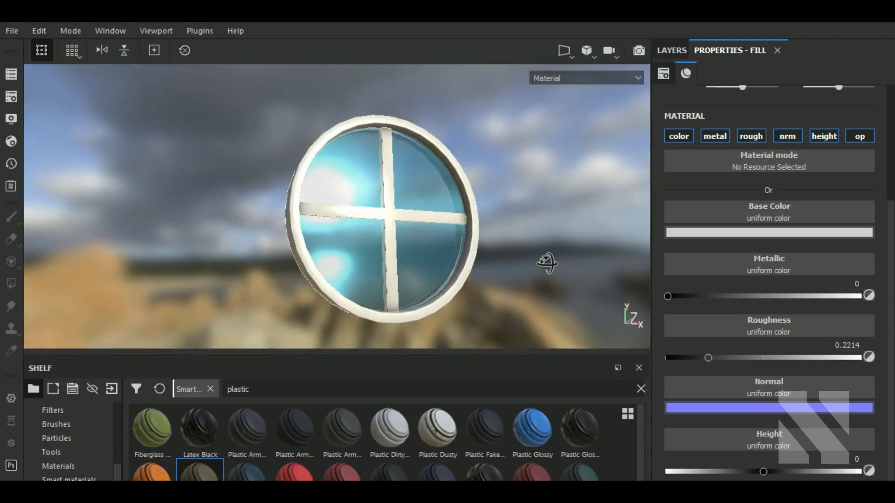
Collapse the plastic group and select the Base fill layer inside Glass Visor.
click(669, 50)
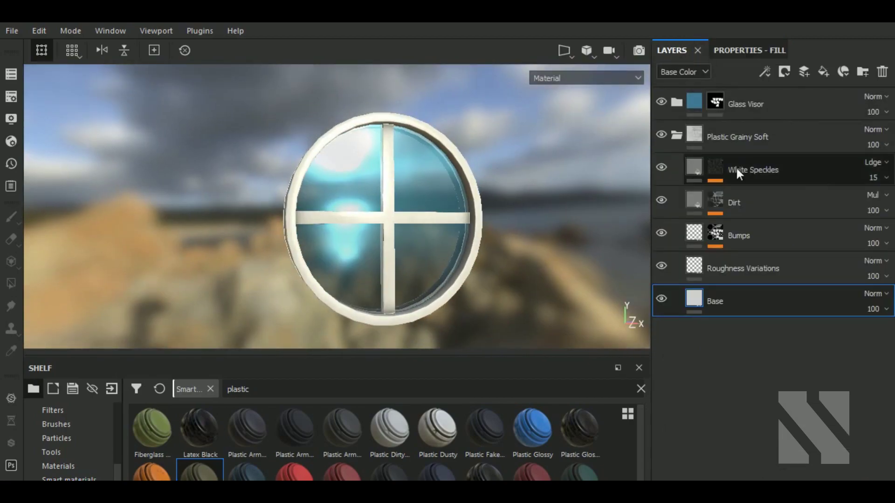
click(672, 135)
click(737, 104)
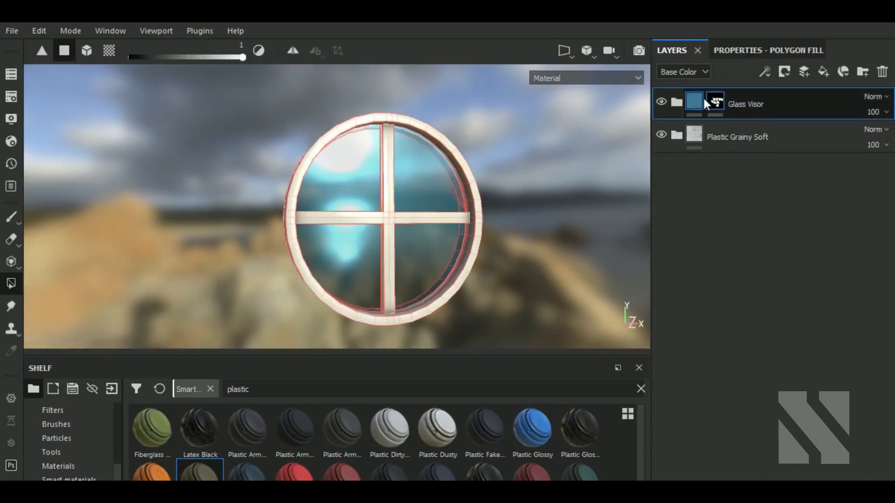
click(696, 99)
click(715, 101)
click(11, 217)
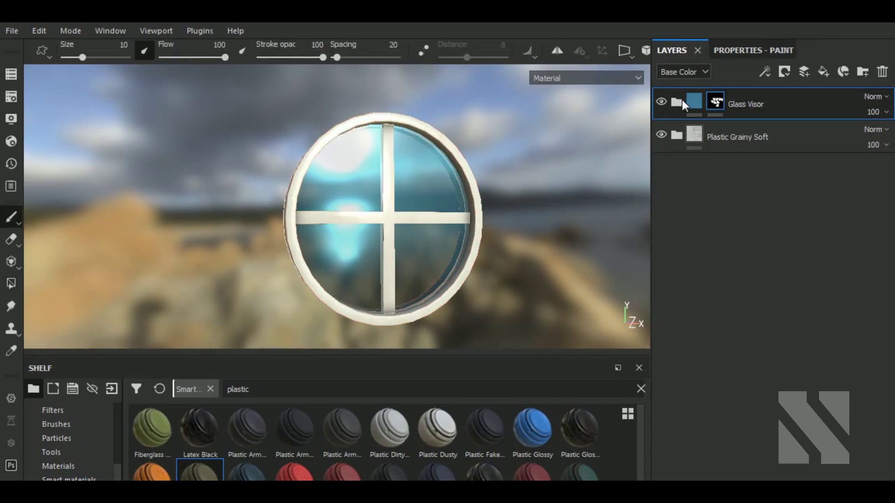
click(678, 101)
click(722, 134)
click(749, 50)
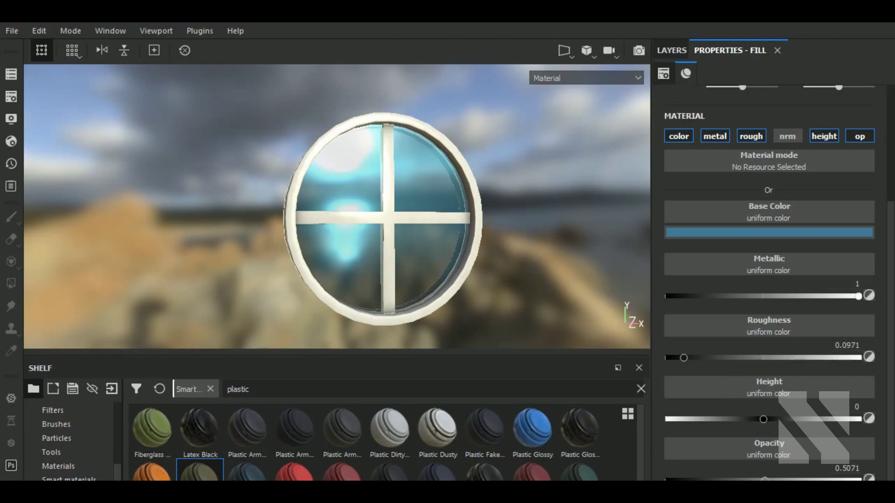
Set Cells 1 as the glass Height texture.
scroll(835, 315, down, 2)
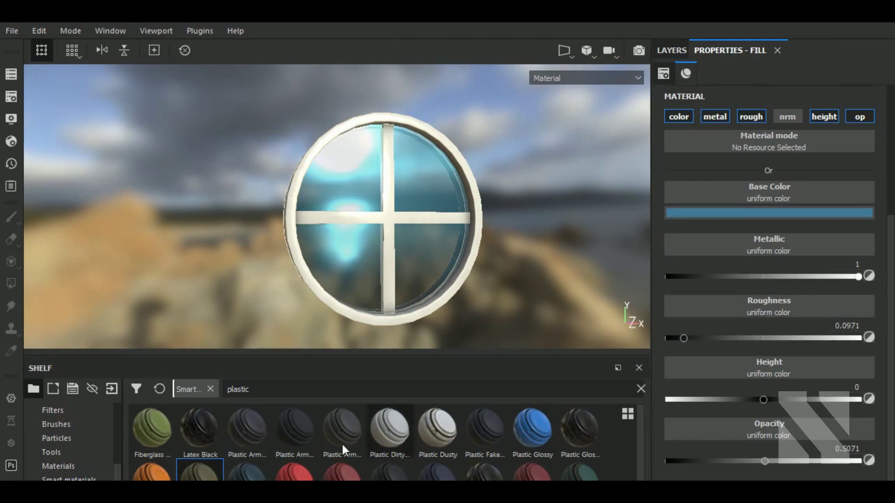
click(784, 364)
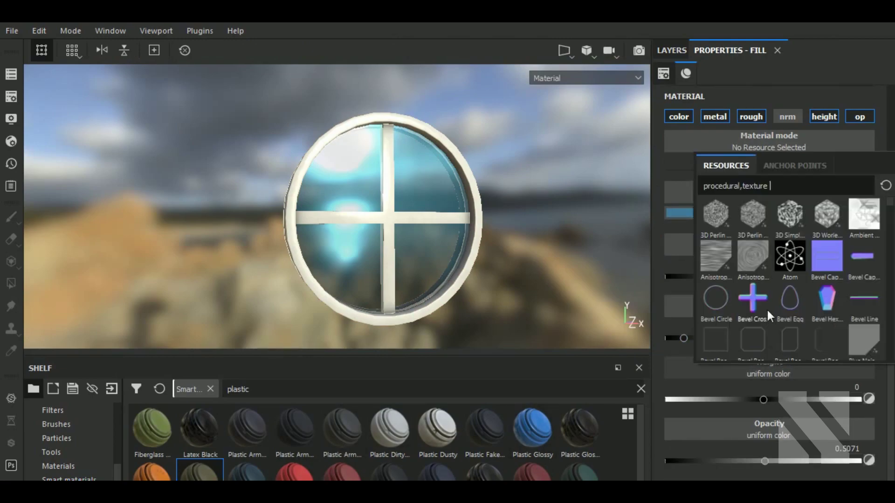
text(cell)
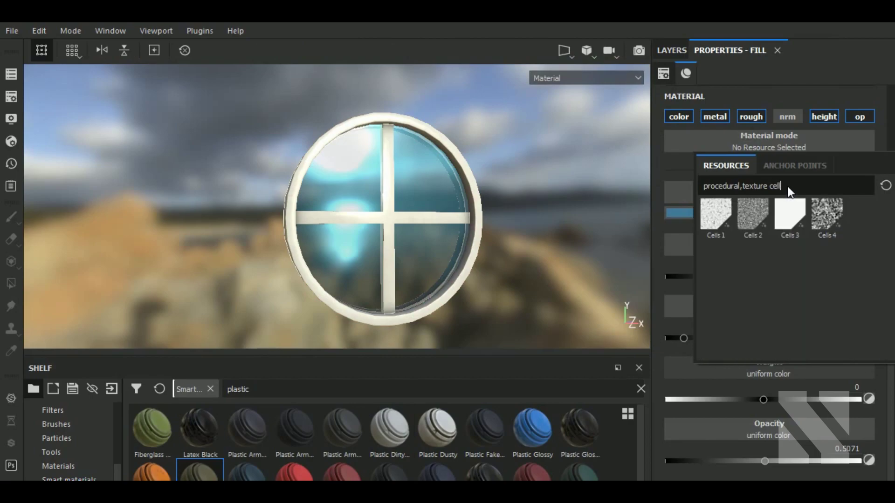
click(717, 216)
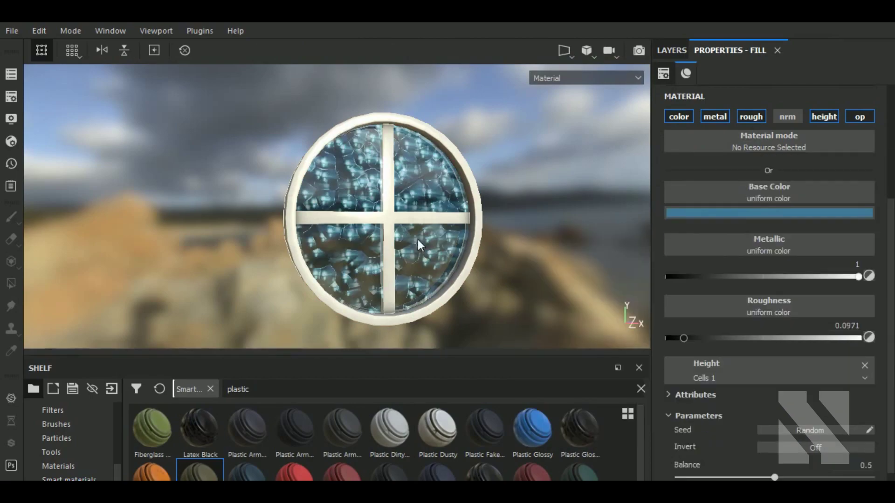
Set the Cells 1 noise Scale to 85.
scroll(369, 250, up, 3)
scroll(767, 328, down, 2)
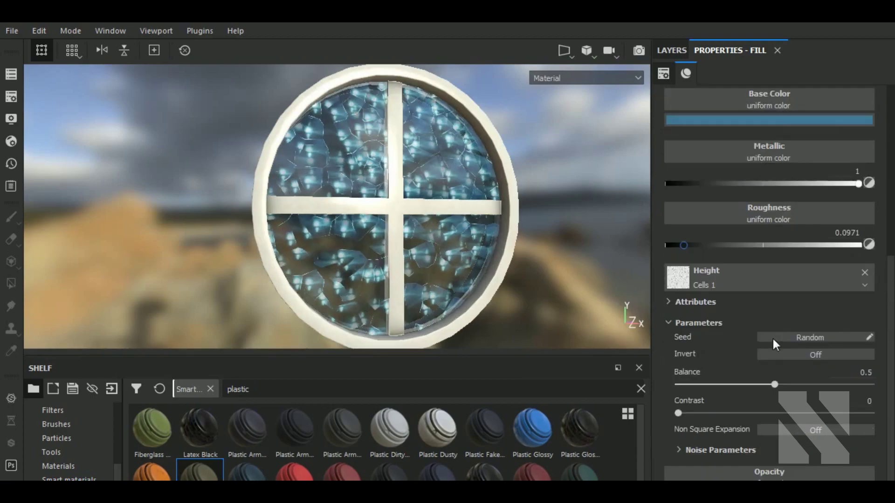
click(680, 451)
scroll(822, 395, down, 1)
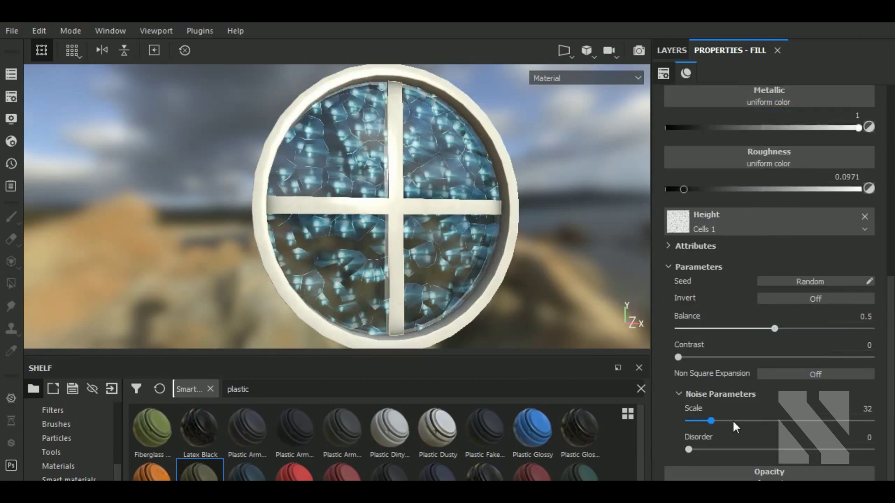
click(747, 420)
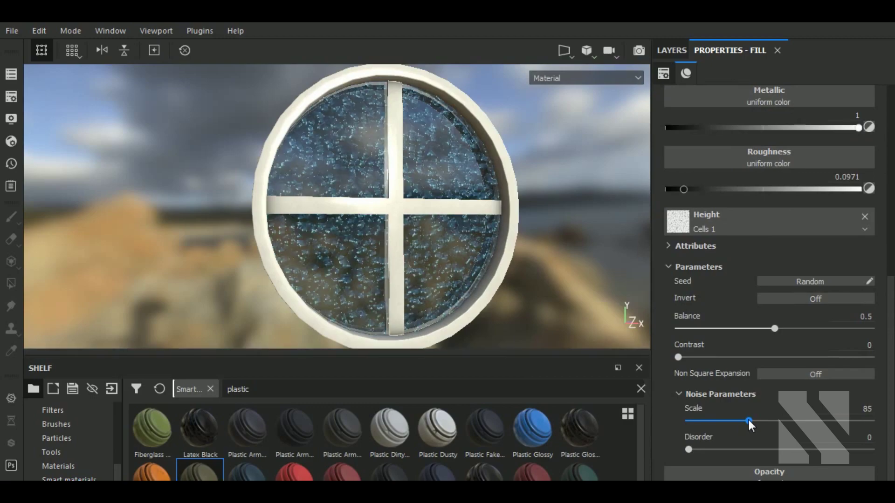
scroll(751, 364, up, 5)
scroll(727, 261, up, 1)
Add a Levels effect on Height to the glass Base layer, black point near 0.057.
click(668, 46)
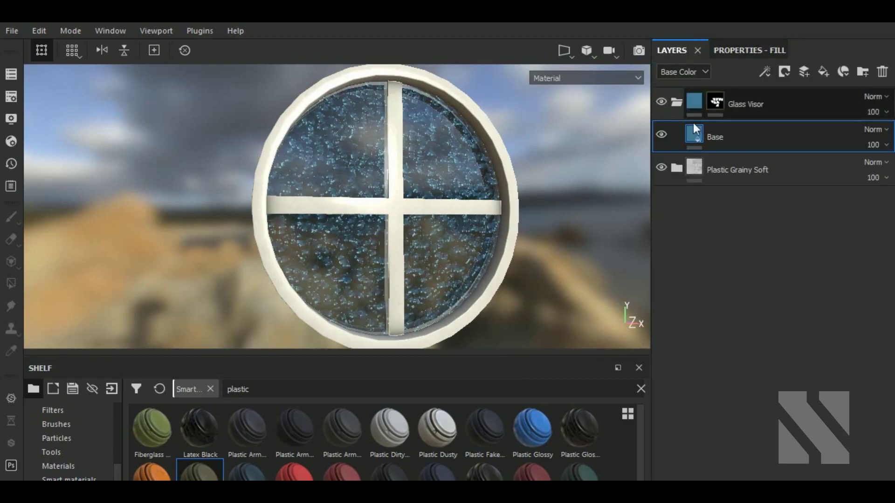
click(765, 72)
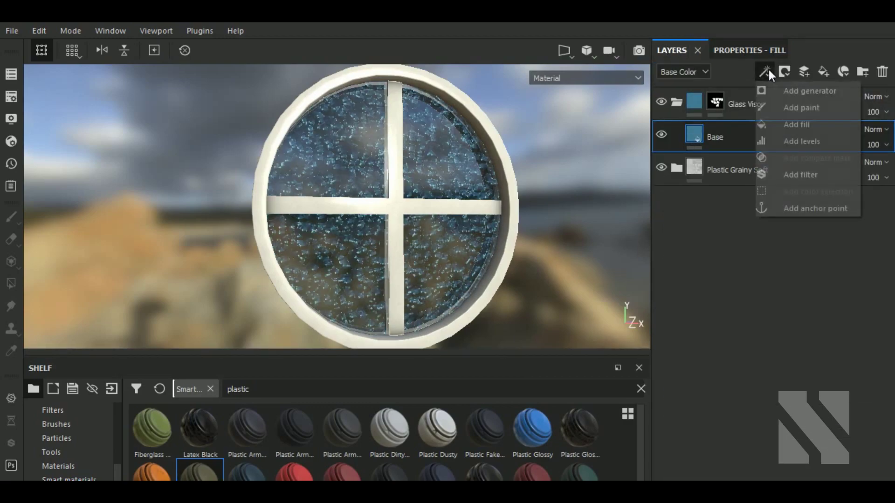
click(805, 142)
click(763, 96)
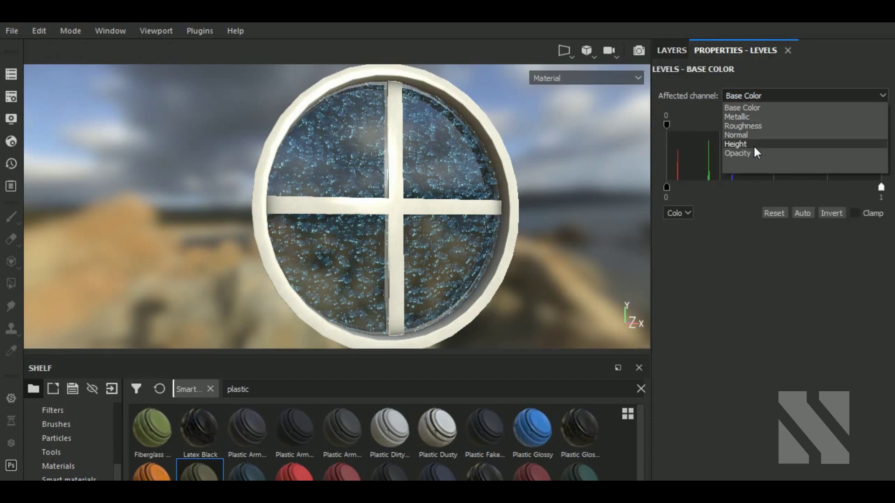
click(753, 144)
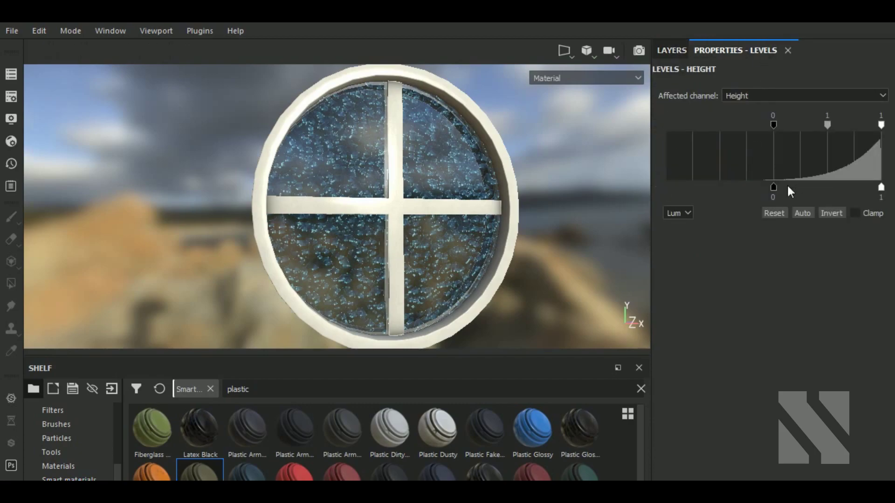
drag(881, 188, 784, 192)
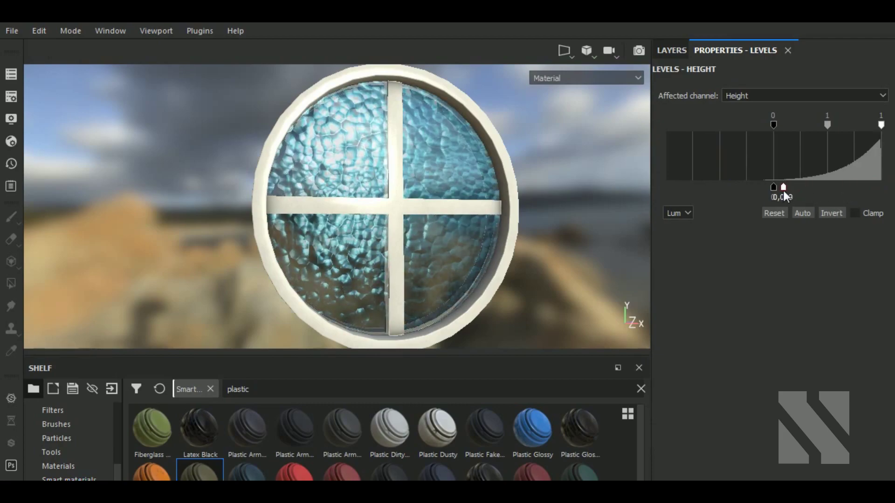
click(671, 50)
Raise the glass Base layer's Cells 1 noise Scale to 166.
click(700, 136)
click(739, 50)
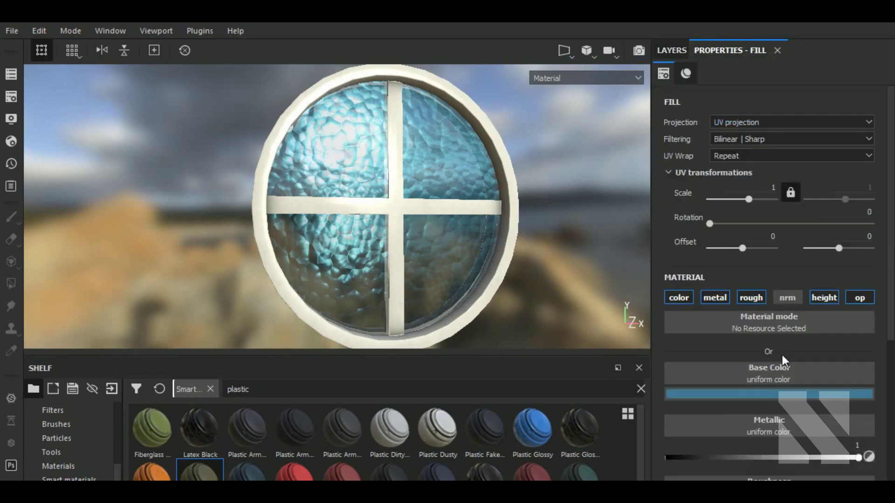
scroll(779, 359, down, 5)
scroll(776, 373, down, 2)
drag(776, 421, 806, 419)
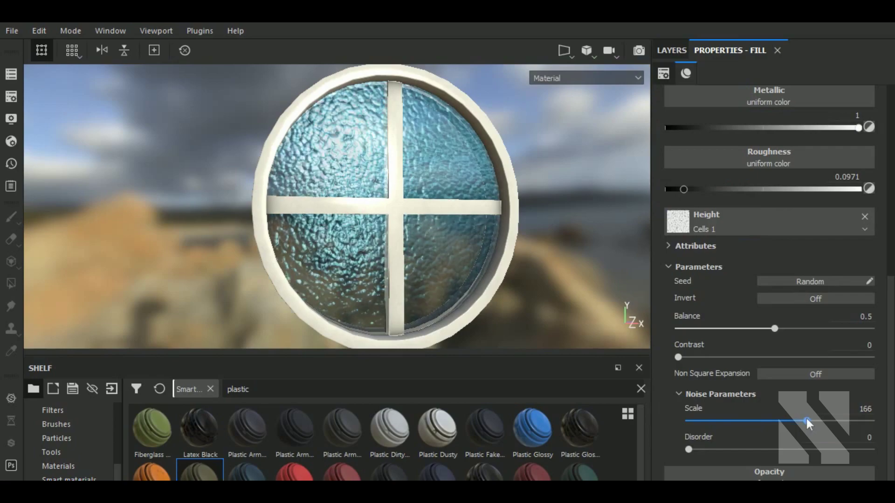
alt+drag(518, 278, 365, 224)
scroll(366, 223, up, 2)
scroll(366, 228, up, 2)
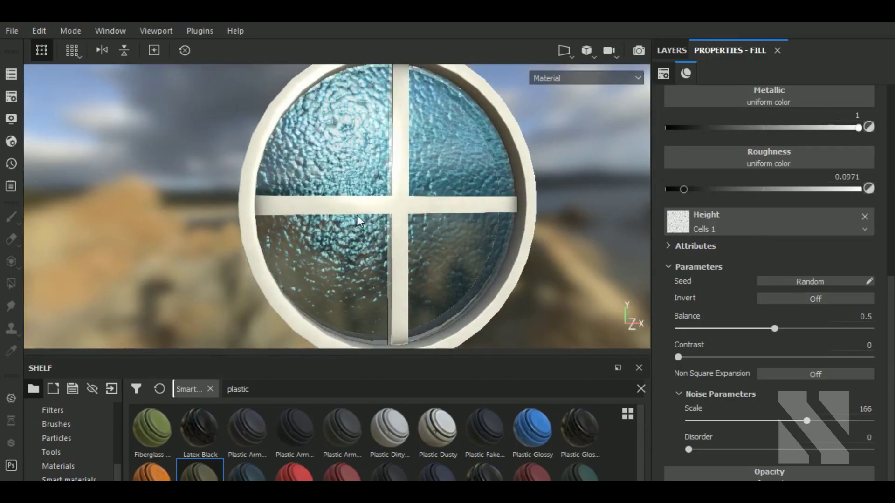
scroll(366, 233, up, 3)
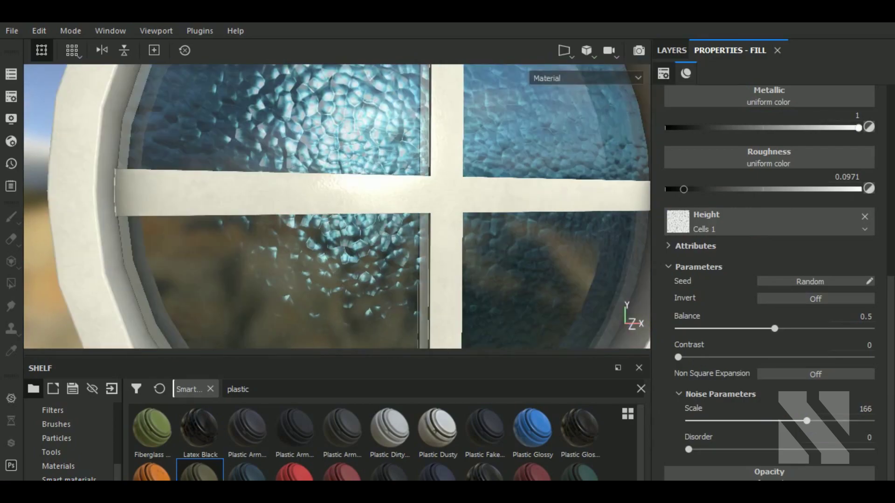
Rotate the environment lighting around the window to inspect the glass.
mouse_move(365, 233)
shift+right_down()
mouse_move(427, 232)
mouse_move(374, 230)
shift+right_up()
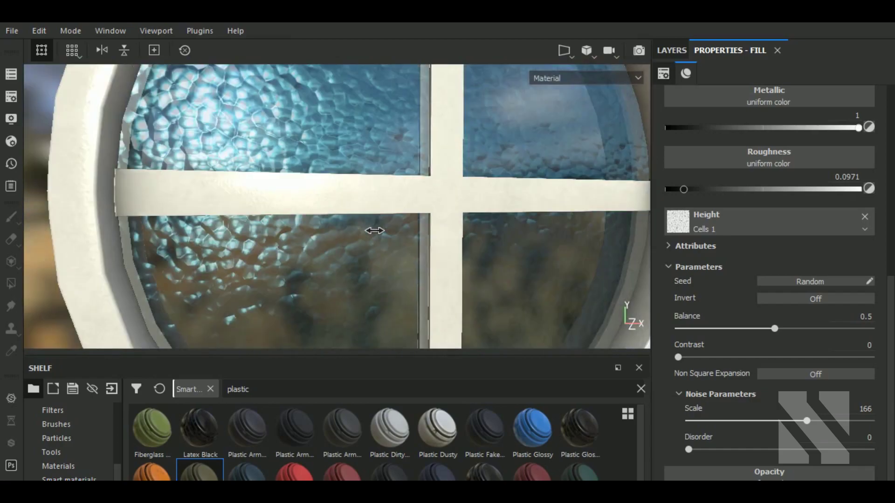
scroll(373, 227, down, 5)
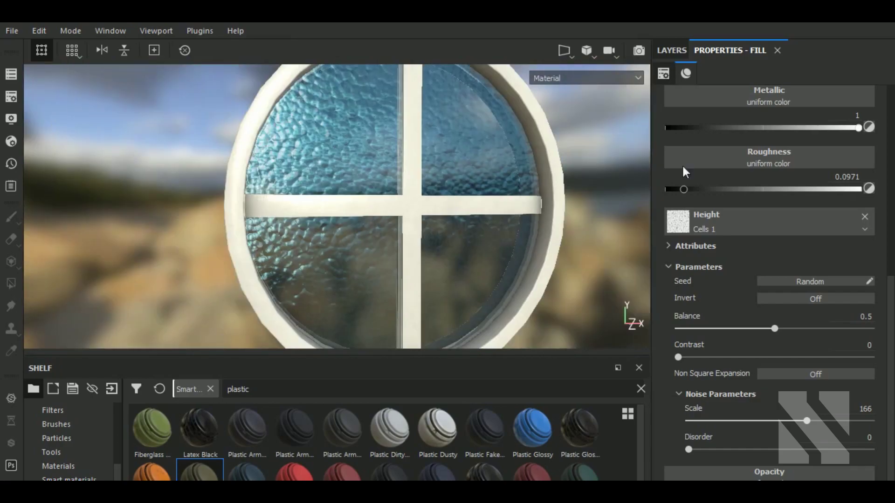
scroll(724, 200, up, 4)
scroll(723, 200, up, 4)
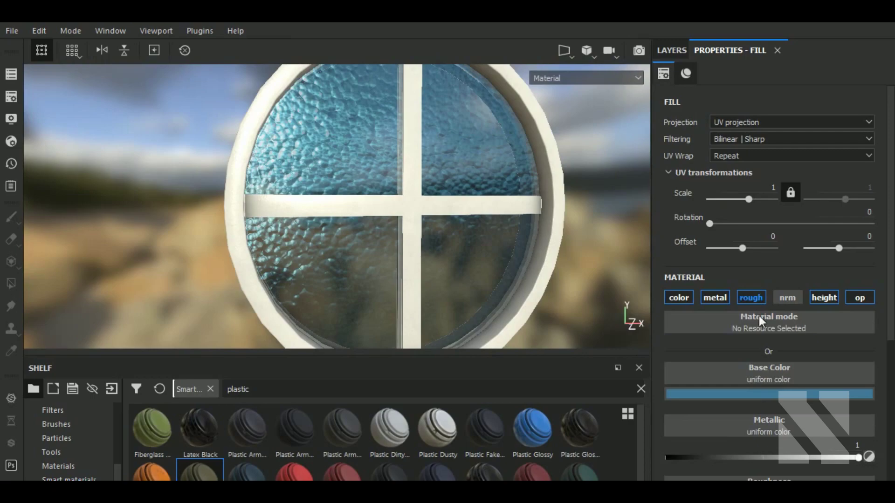
Make the glass base colour neutral light grey and disable its metal channel.
click(757, 393)
drag(728, 281, 701, 280)
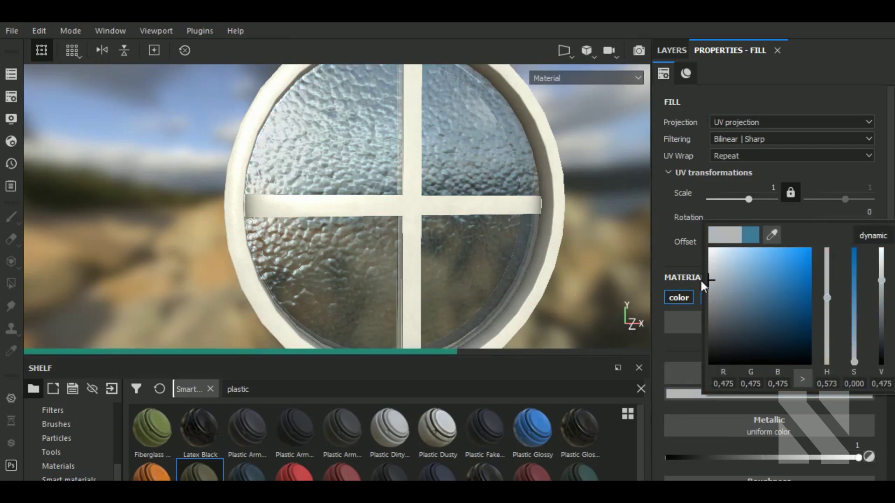
mouse_move(627, 284)
alt+mouse_down()
mouse_move(449, 236)
mouse_move(513, 261)
alt+mouse_up()
scroll(836, 375, down, 6)
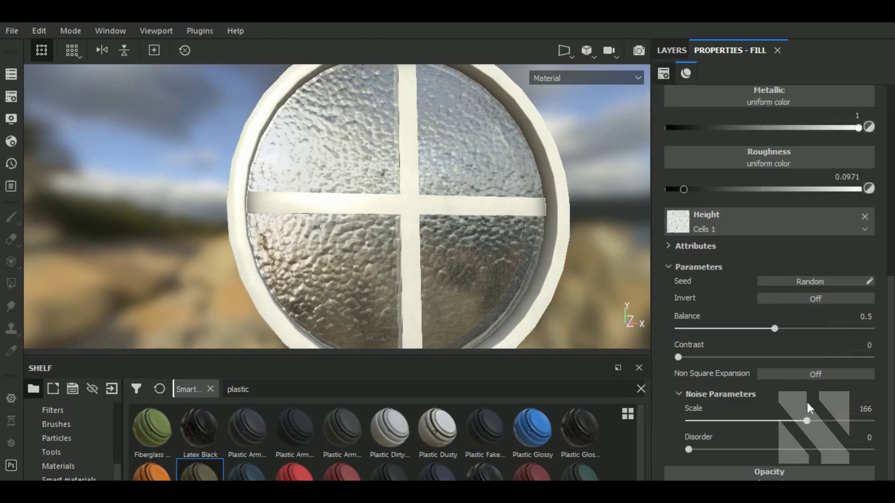
scroll(823, 421, up, 3)
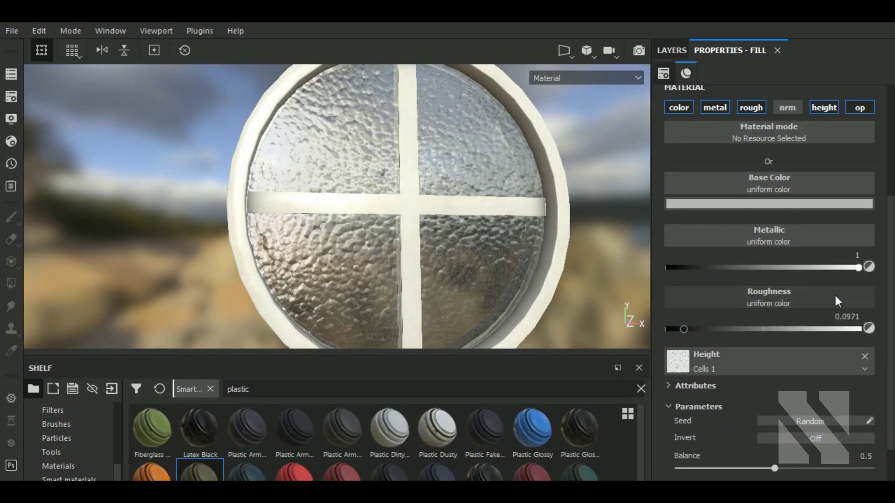
click(714, 107)
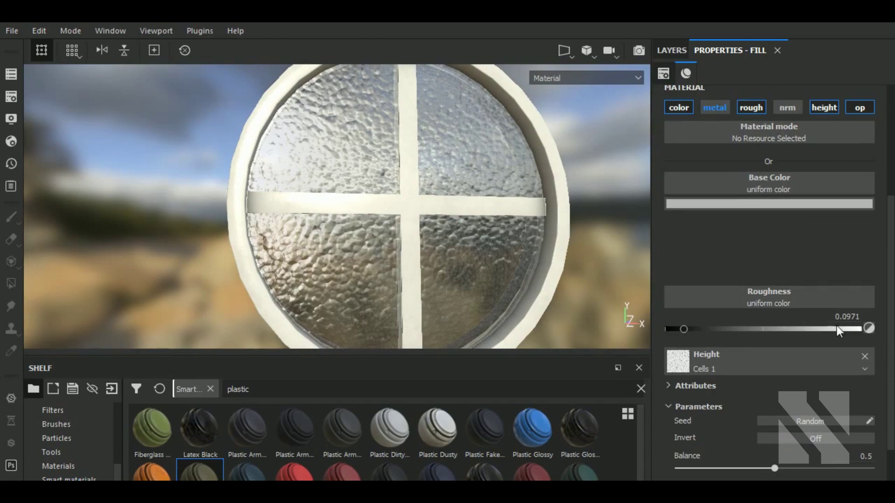
scroll(818, 354, down, 2)
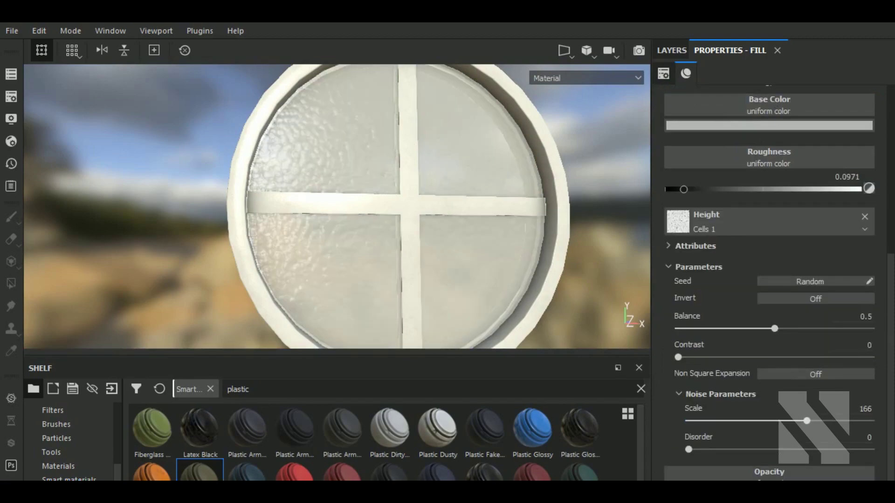
Re-enable metal on the glass and set its opacity to about 0.24.
click(674, 268)
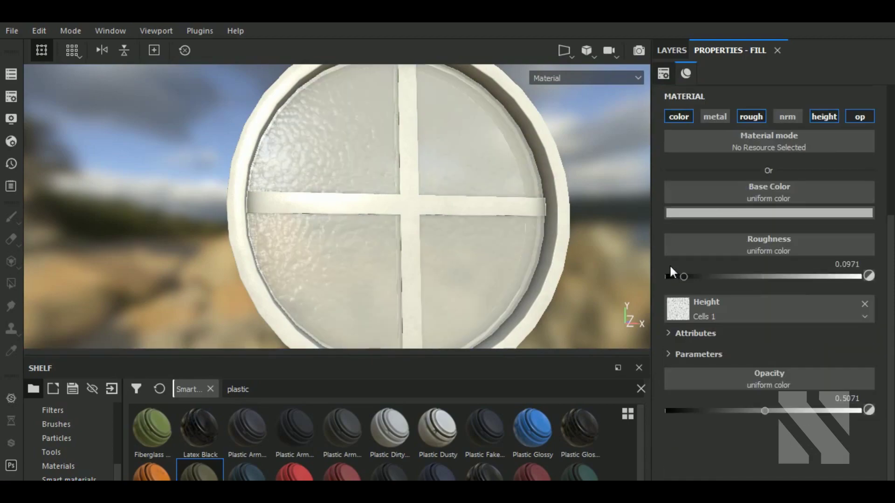
mouse_move(765, 410)
mouse_down()
mouse_move(693, 402)
mouse_move(700, 400)
mouse_up()
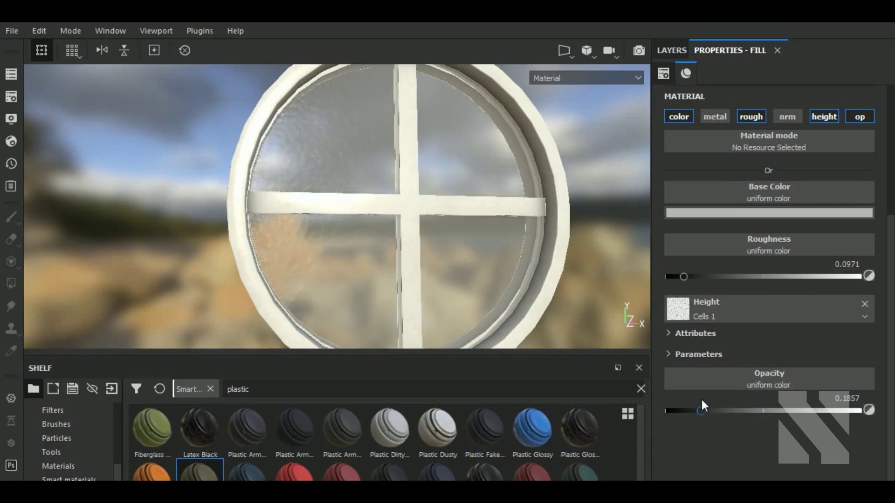
click(717, 116)
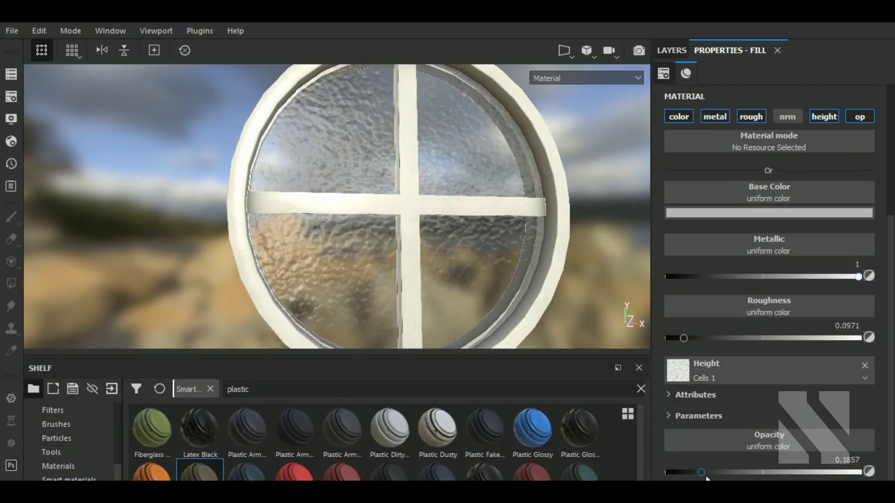
drag(702, 473, 658, 477)
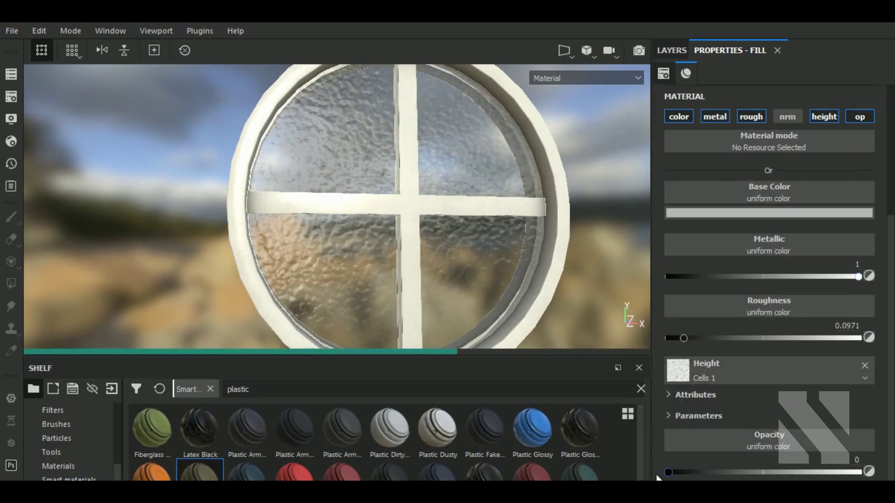
click(679, 475)
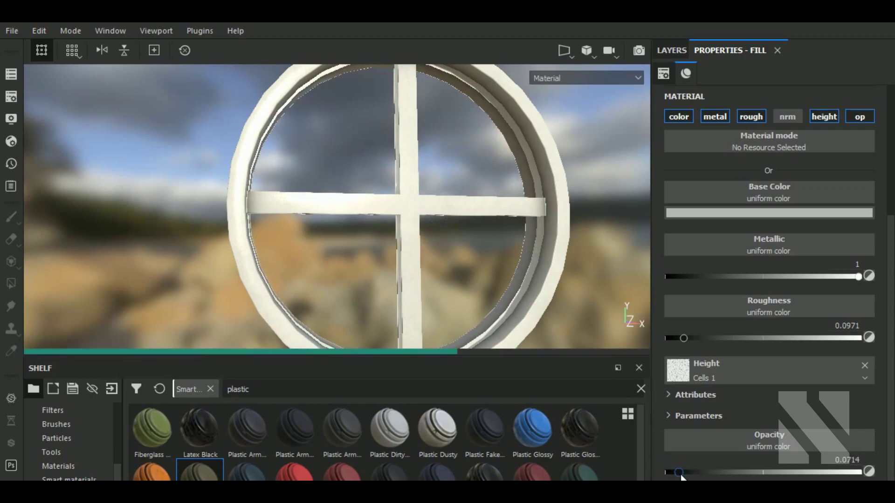
drag(680, 474, 684, 474)
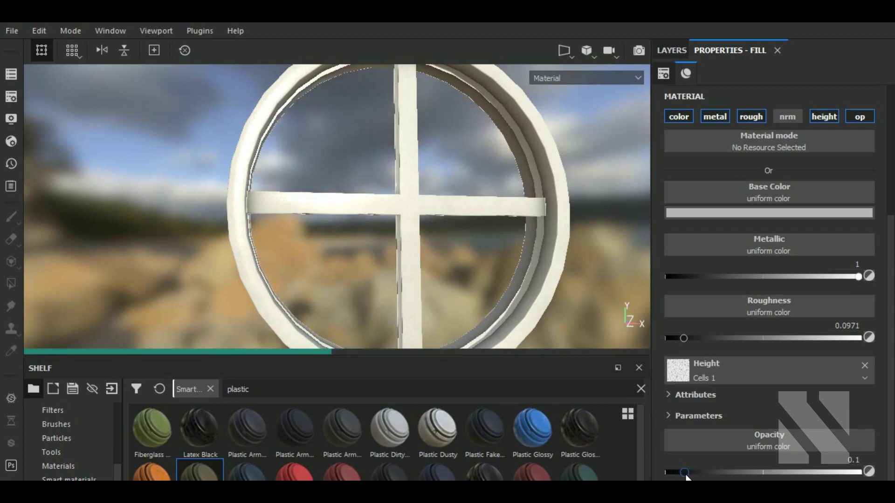
click(711, 474)
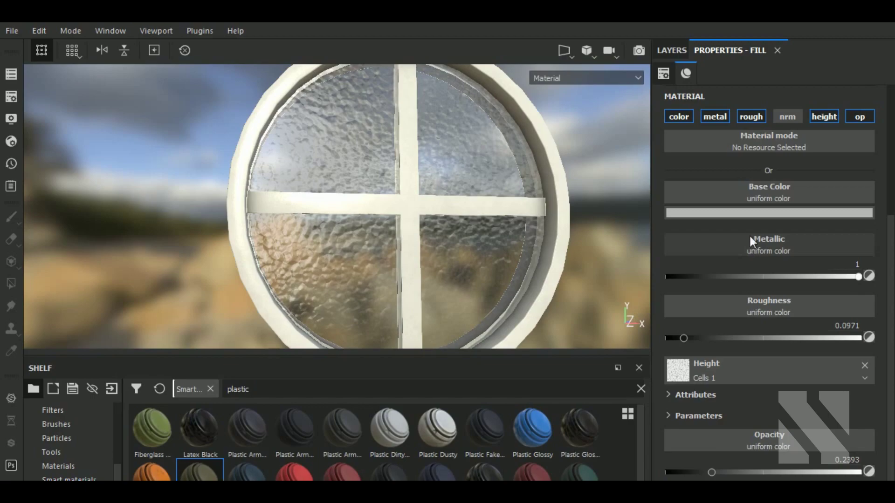
Try a light cyan tint for the glass base colour.
click(750, 214)
drag(702, 250, 698, 244)
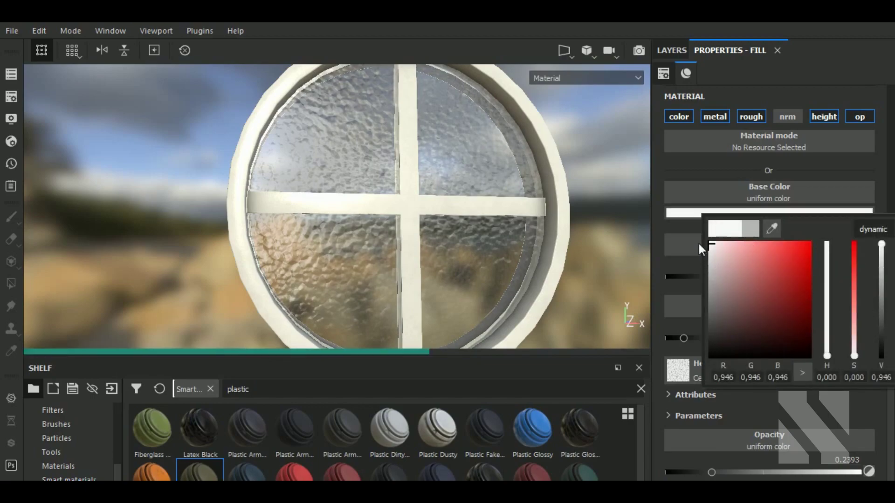
click(826, 278)
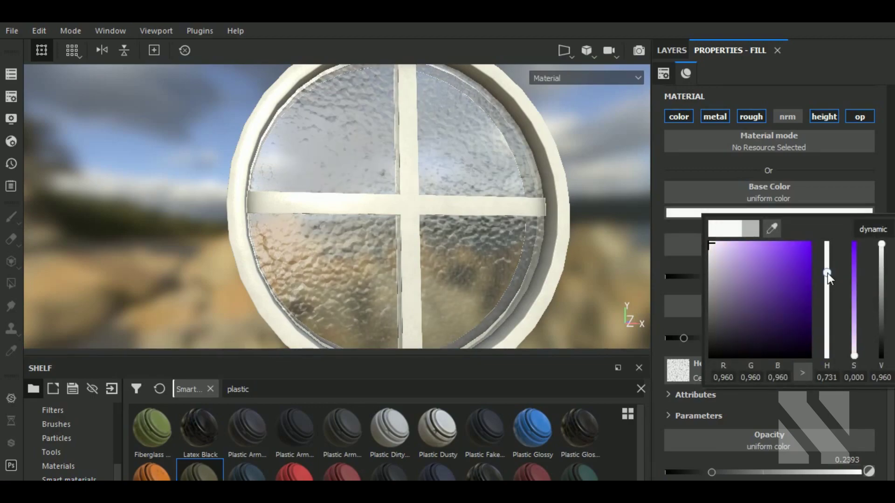
click(826, 295)
click(746, 248)
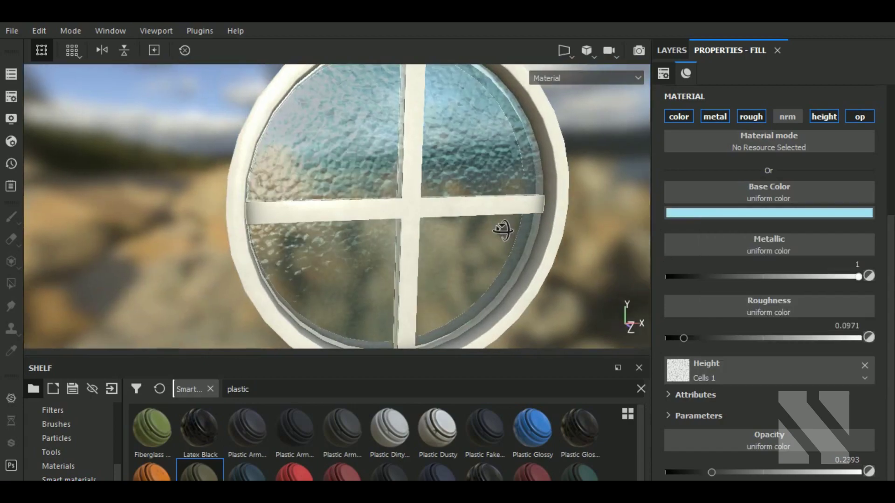
alt+drag(503, 229, 563, 233)
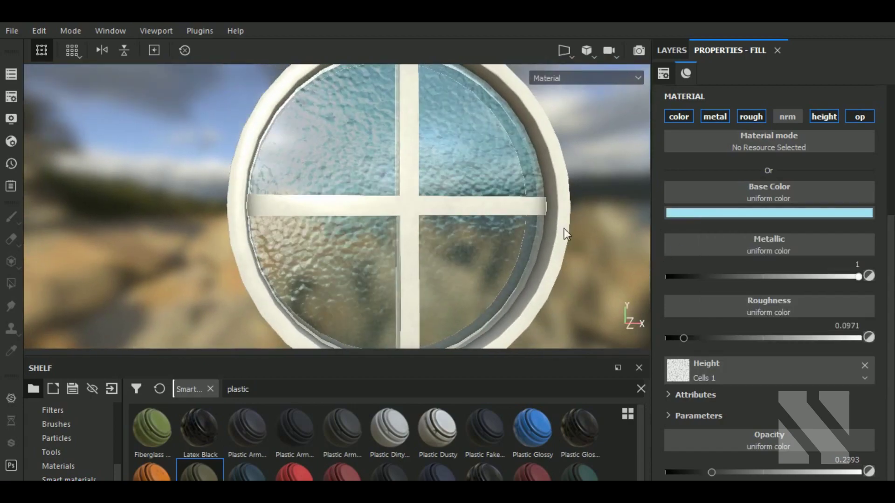
Set glass roughness to 0 and settle the base colour on light grey (0.772).
drag(653, 334, 653, 335)
click(748, 213)
click(761, 266)
drag(762, 267, 781, 241)
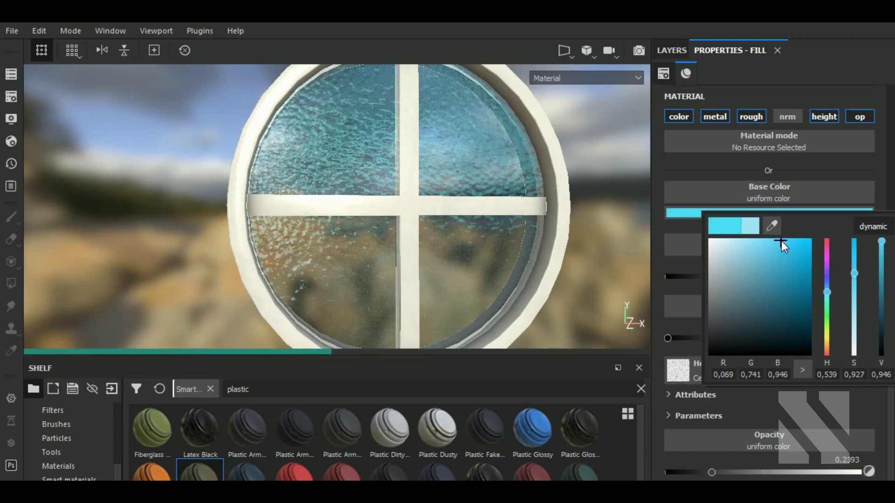
drag(781, 242, 711, 244)
drag(698, 250, 685, 261)
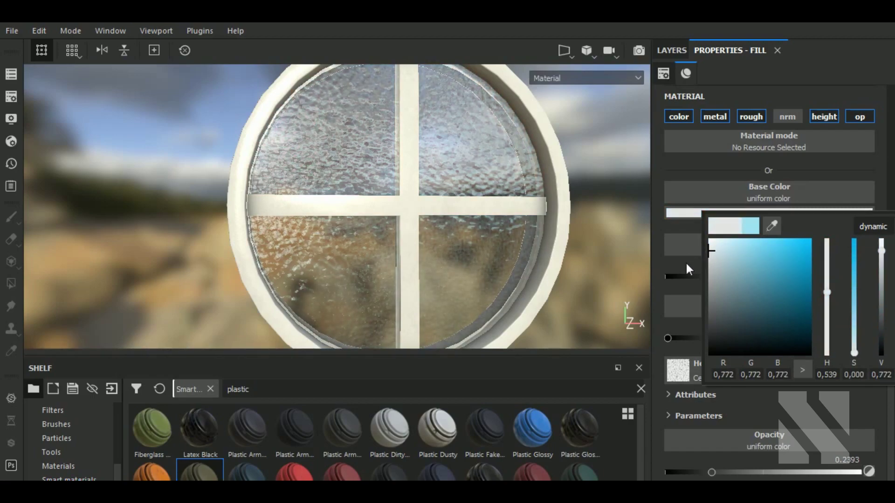
mouse_move(400, 253)
alt+mouse_down()
mouse_move(409, 259)
mouse_move(394, 260)
alt+mouse_up()
scroll(383, 254, down, 2)
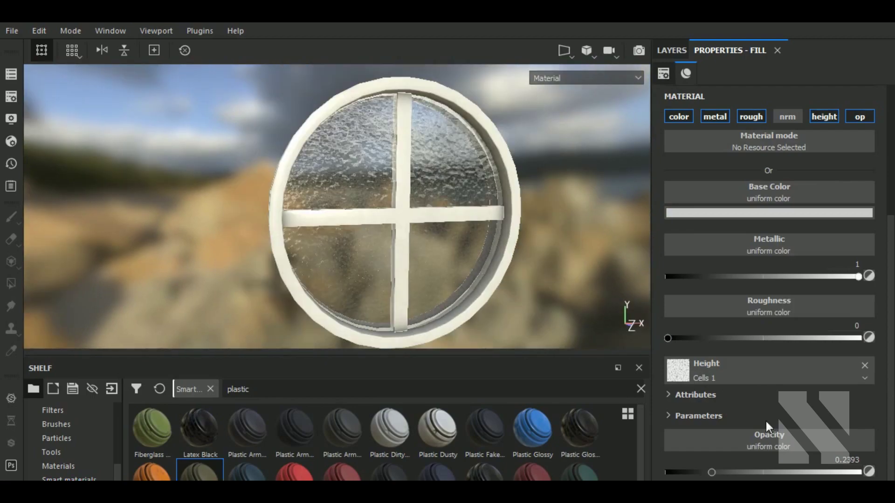
click(673, 412)
Set the glass cell pattern to scale 153 with disorder 0.23.
scroll(764, 394, down, 3)
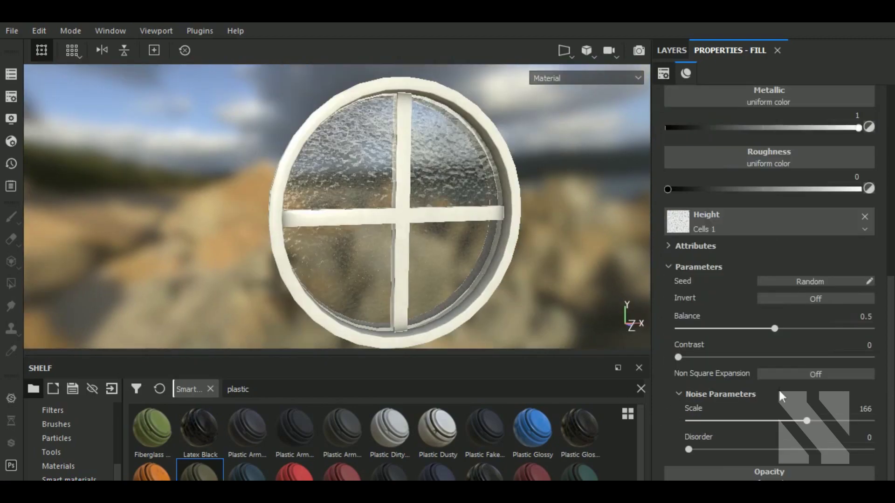
click(731, 450)
drag(806, 420, 798, 420)
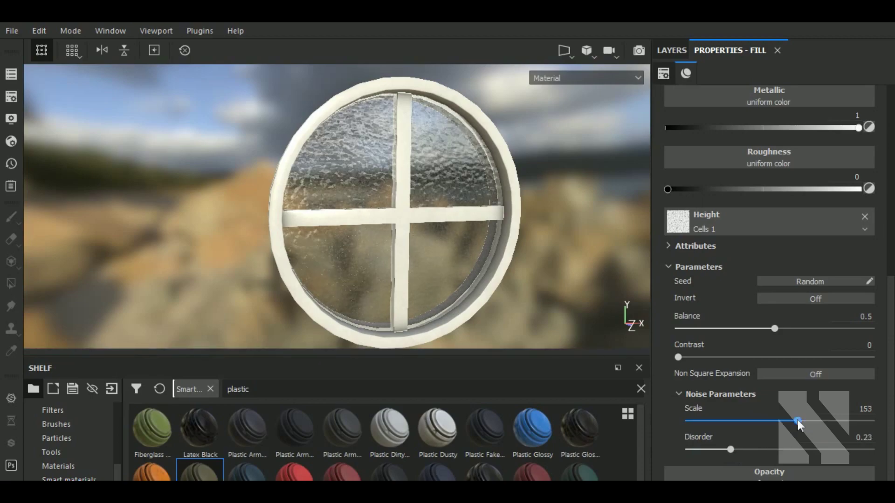
alt+drag(522, 205, 429, 168)
scroll(429, 168, up, 2)
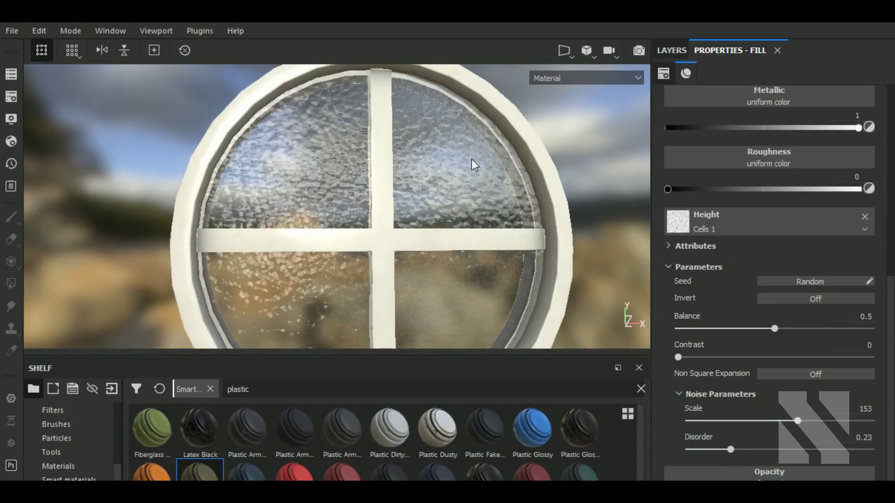
scroll(716, 181, up, 3)
scroll(720, 193, up, 3)
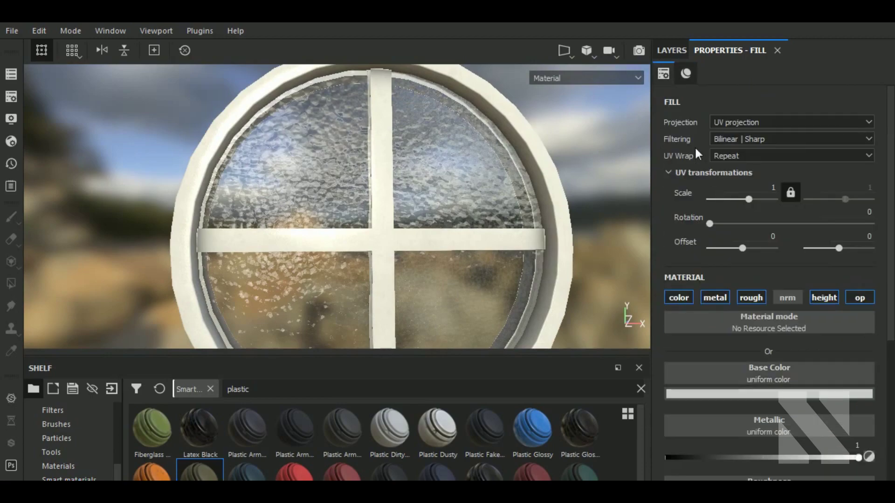
Deepen the pattern in Levels - Height by lowering the midtones and raising the low output to about 0.042.
click(671, 50)
click(700, 160)
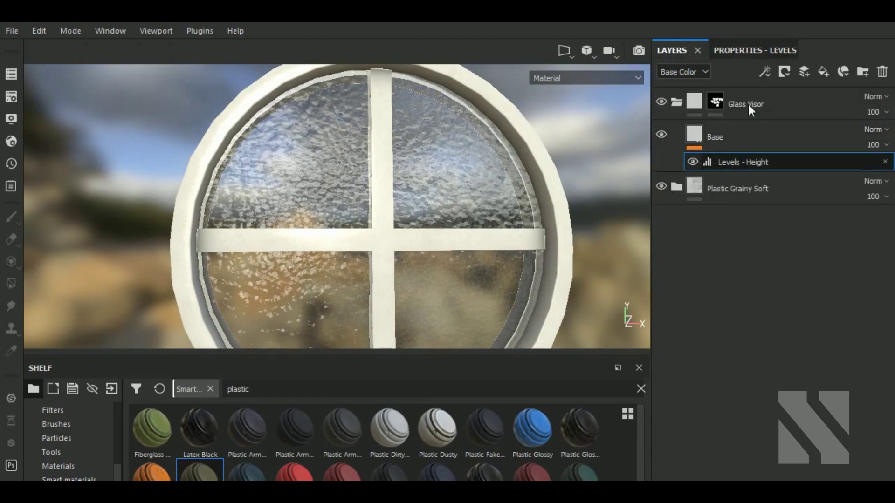
click(740, 50)
drag(810, 188, 778, 186)
mouse_move(522, 177)
alt+mouse_down()
mouse_move(491, 170)
mouse_move(446, 218)
mouse_move(431, 207)
alt+mouse_up()
click(672, 50)
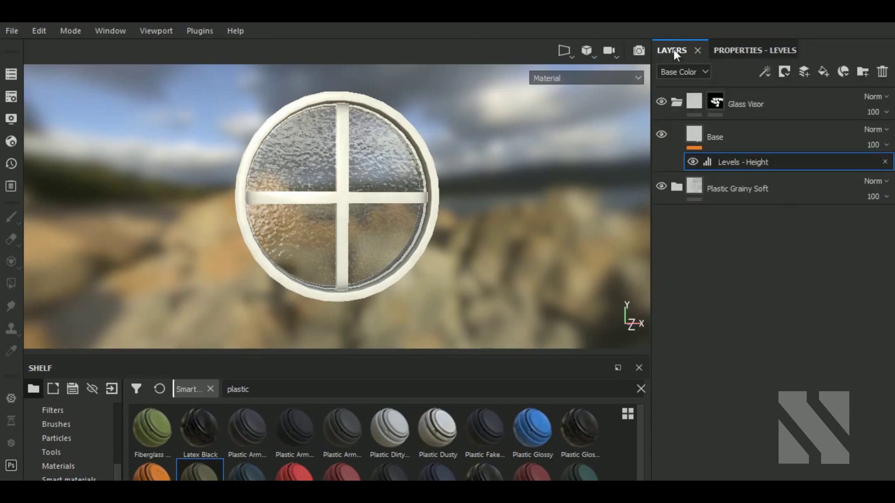
Duplicate the Glass Visor group to create Glass Visor copy 1.
click(678, 105)
click(763, 102)
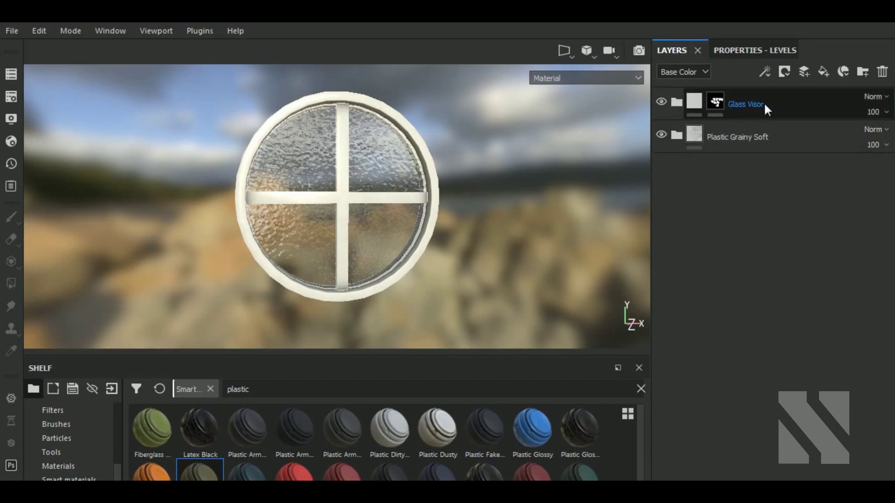
right_click(765, 101)
click(606, 278)
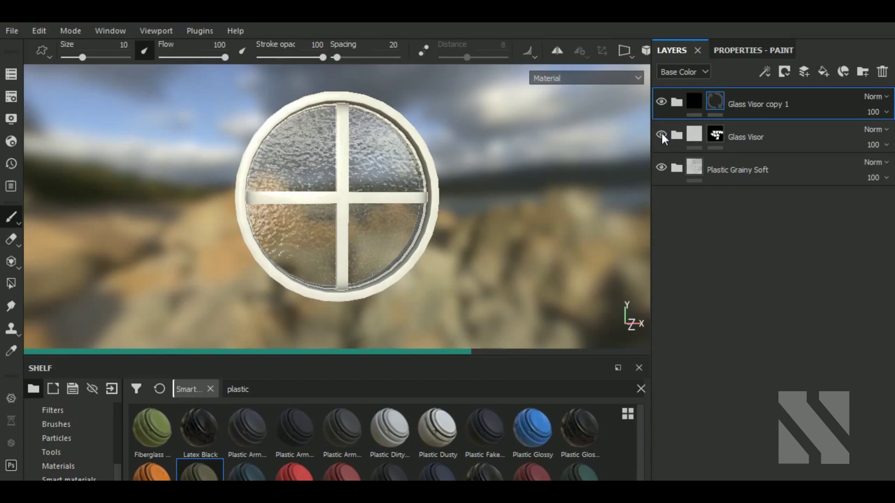
Swap the copied Base fill's Cells 1 height texture for Fabric Diamond Alternate.
click(679, 105)
click(699, 136)
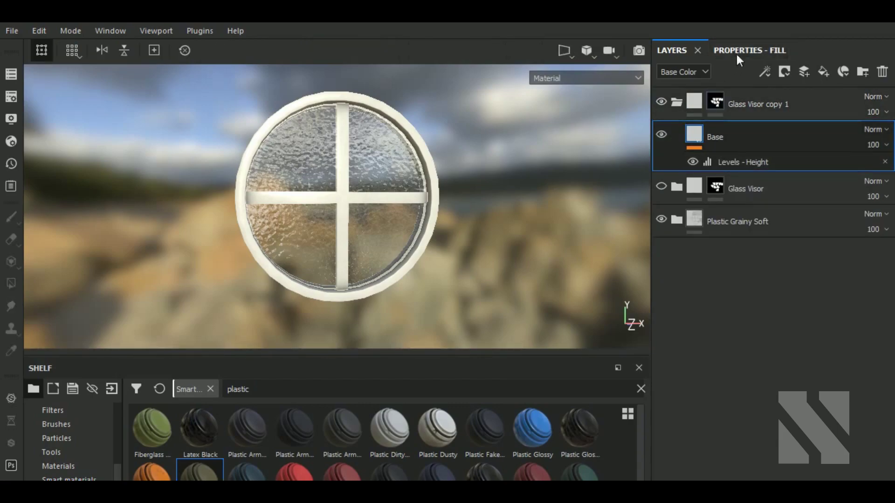
click(734, 51)
scroll(795, 345, down, 5)
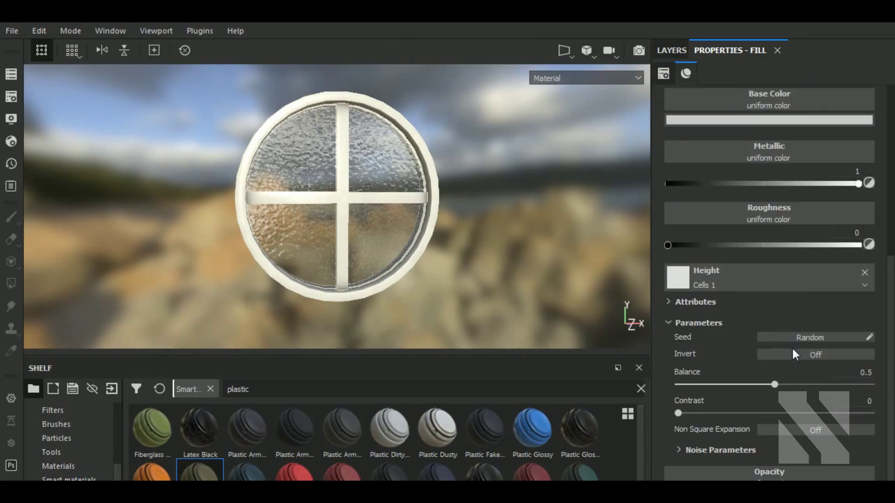
click(738, 281)
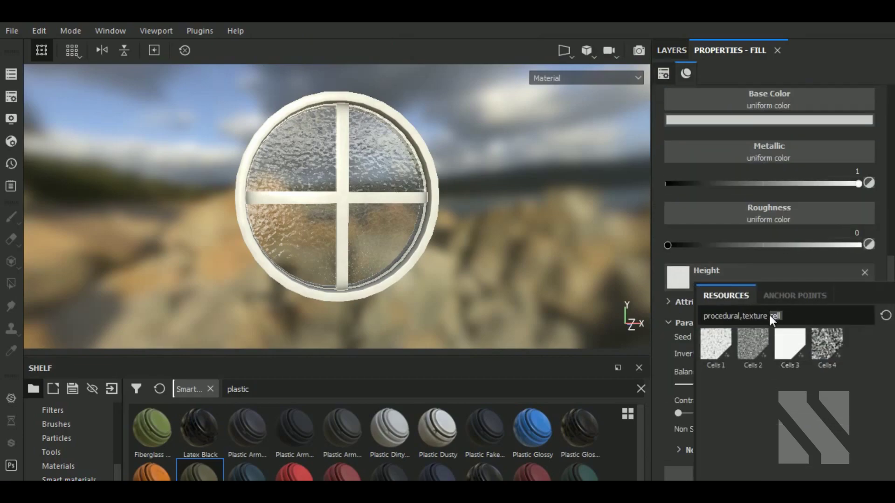
key(BackSpace)
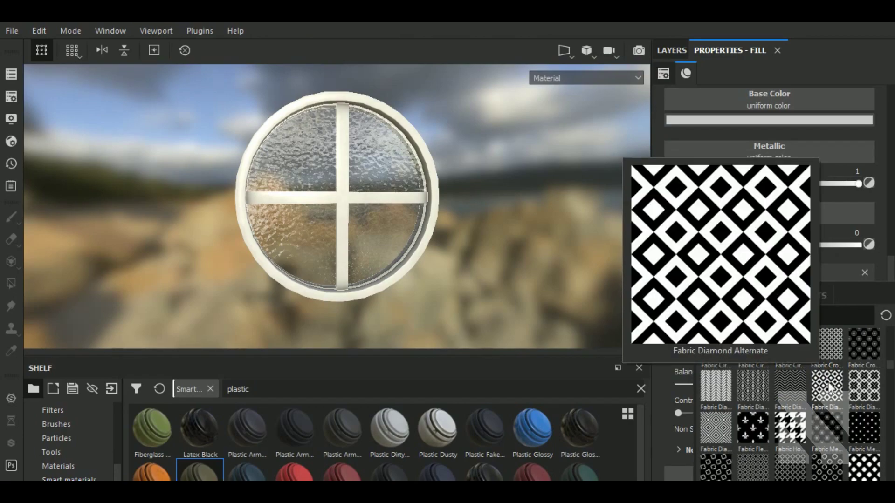
click(829, 382)
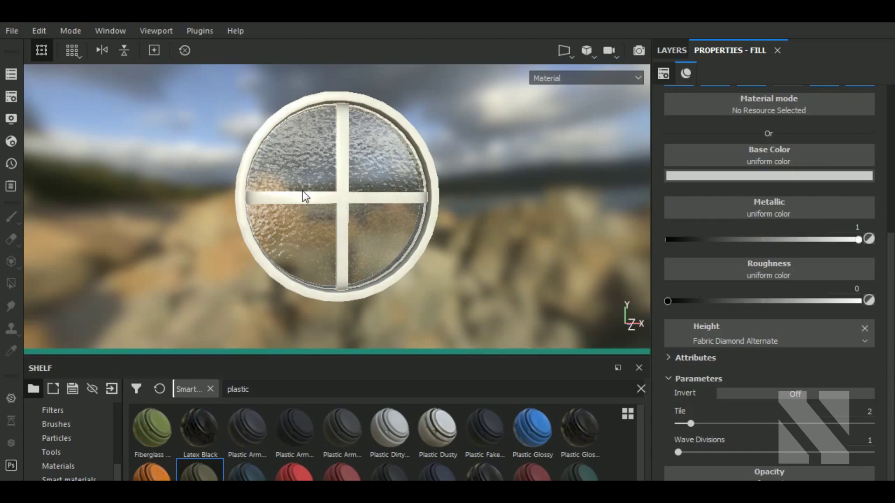
Raise the Fabric Diamond Alternate tiling from 2 to 16 and set glass opacity near 0.46.
scroll(303, 195, up, 2)
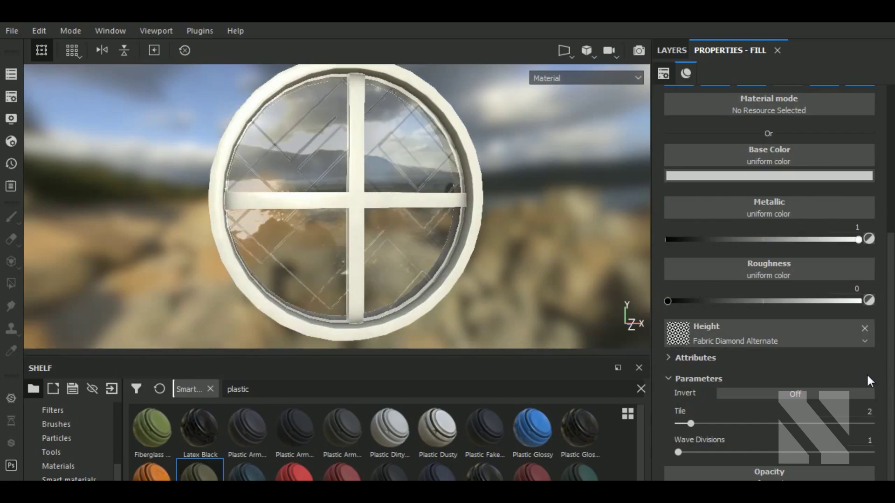
drag(690, 423, 767, 423)
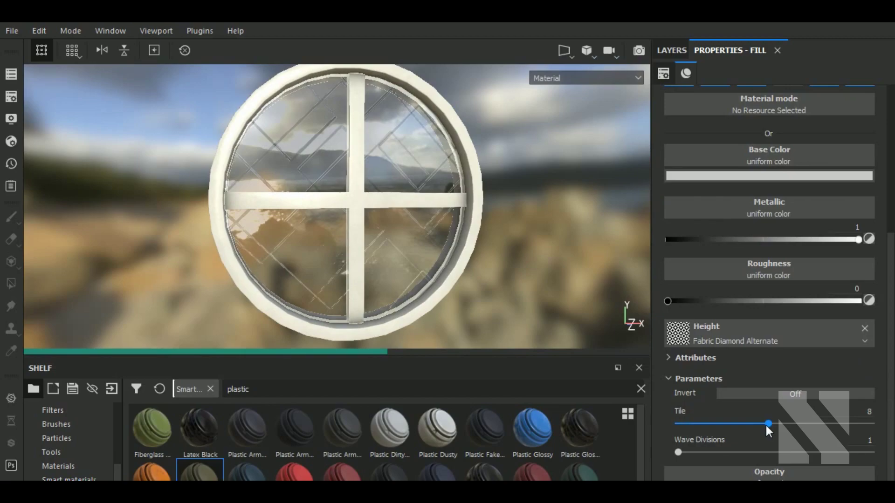
click(811, 423)
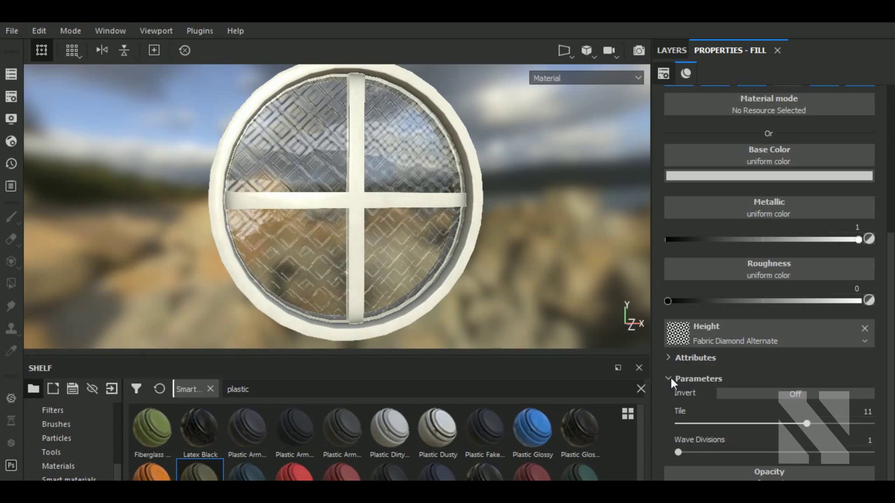
click(857, 423)
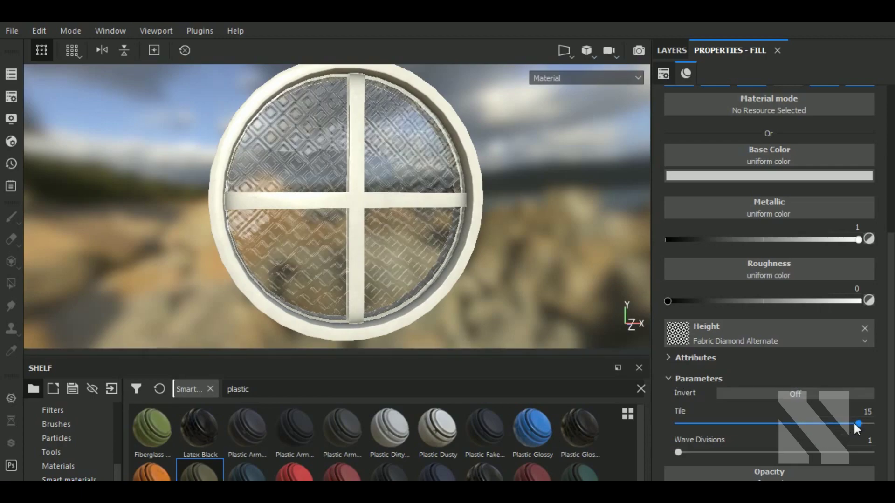
click(670, 376)
click(762, 473)
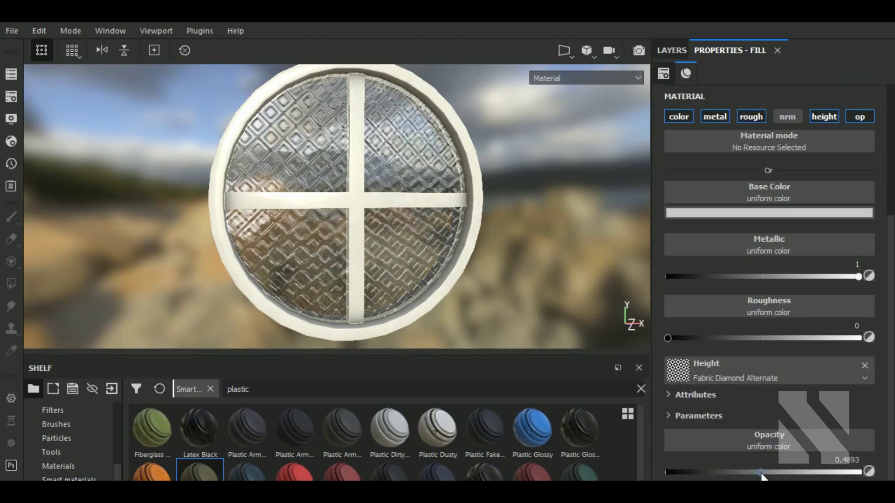
click(756, 472)
click(671, 416)
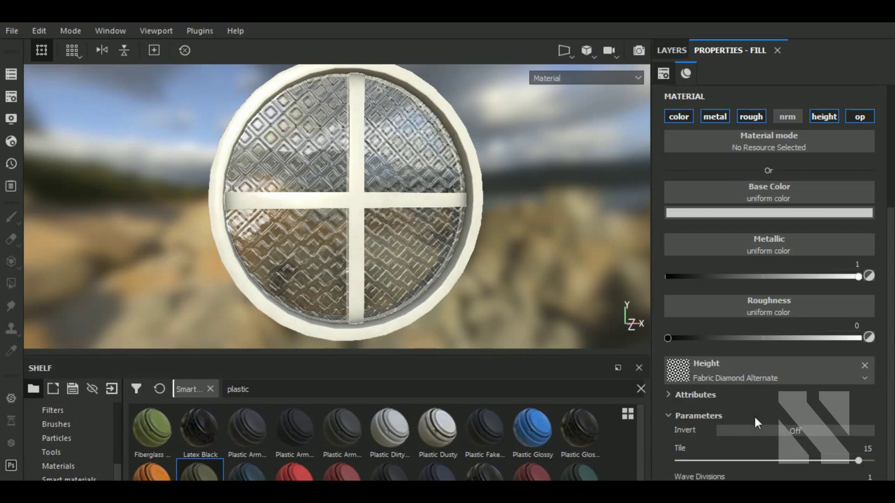
click(868, 460)
Set the Base fill's UV scale to 3.34, then orbit to inspect the finer diamond mesh.
alt+drag(429, 280, 448, 266)
scroll(764, 271, up, 5)
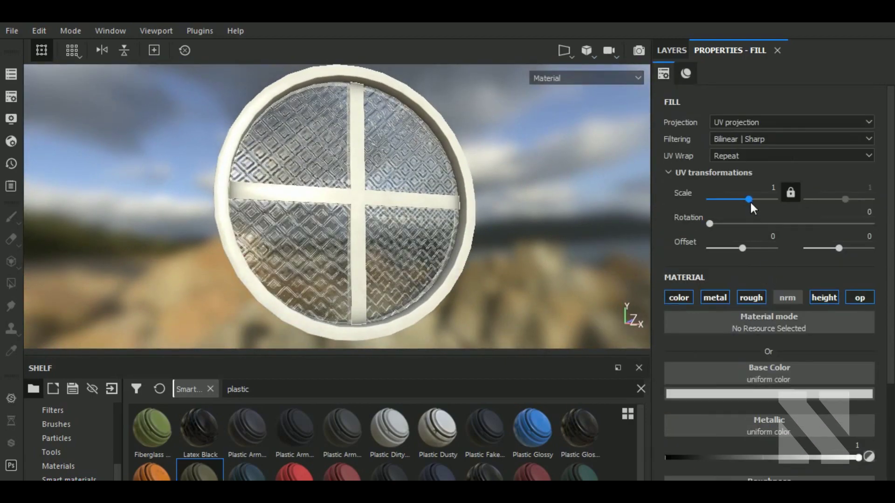
scroll(488, 253, up, 3)
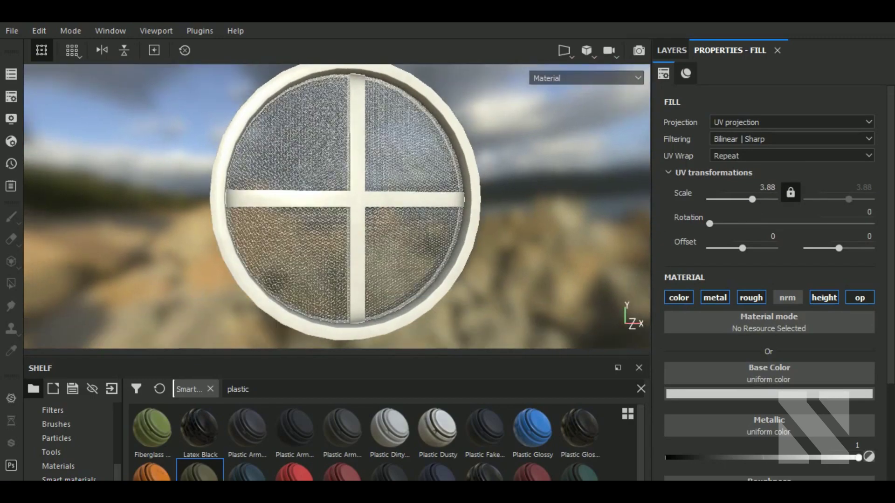
scroll(321, 250, up, 3)
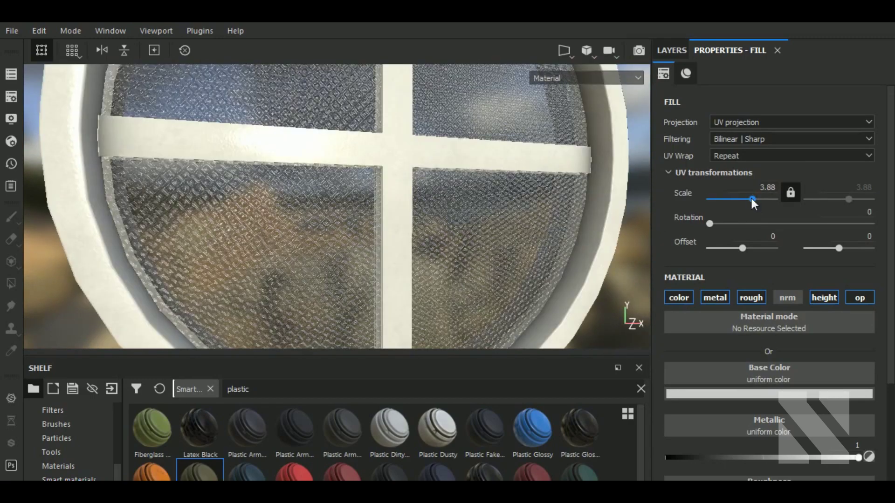
drag(750, 197, 750, 198)
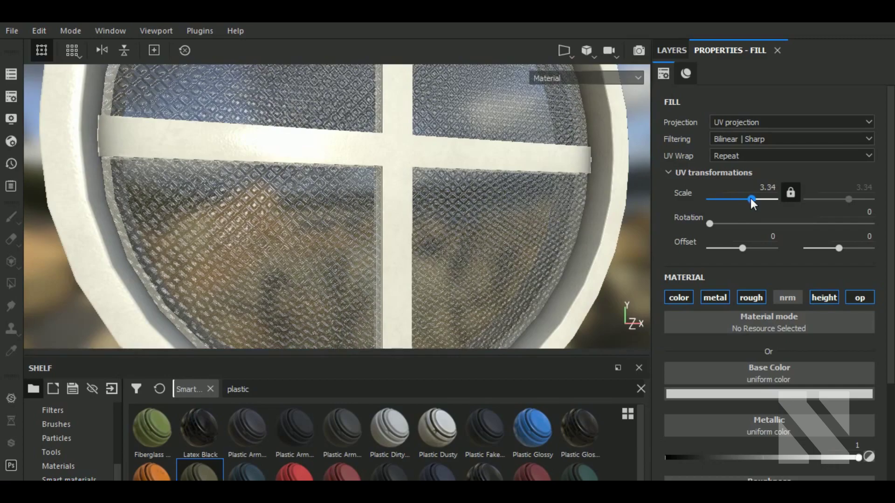
scroll(373, 240, down, 3)
scroll(379, 225, down, 2)
scroll(444, 264, down, 2)
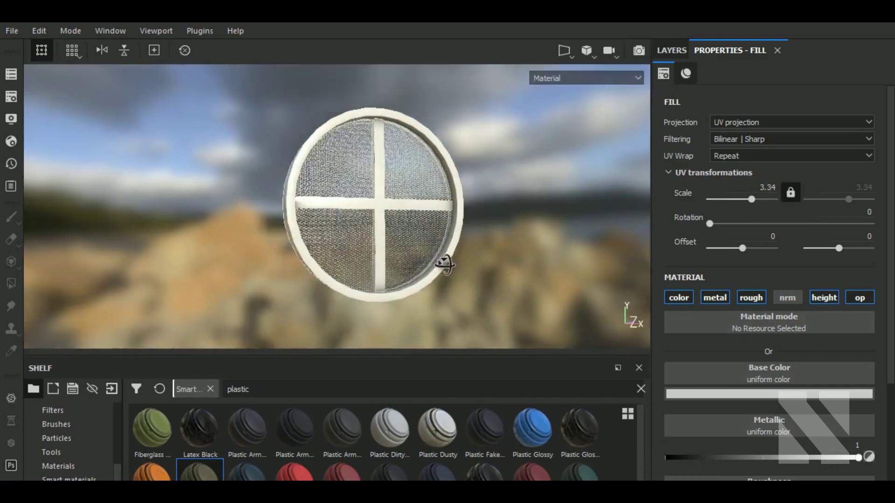
alt+drag(444, 264, 399, 280)
scroll(412, 267, up, 2)
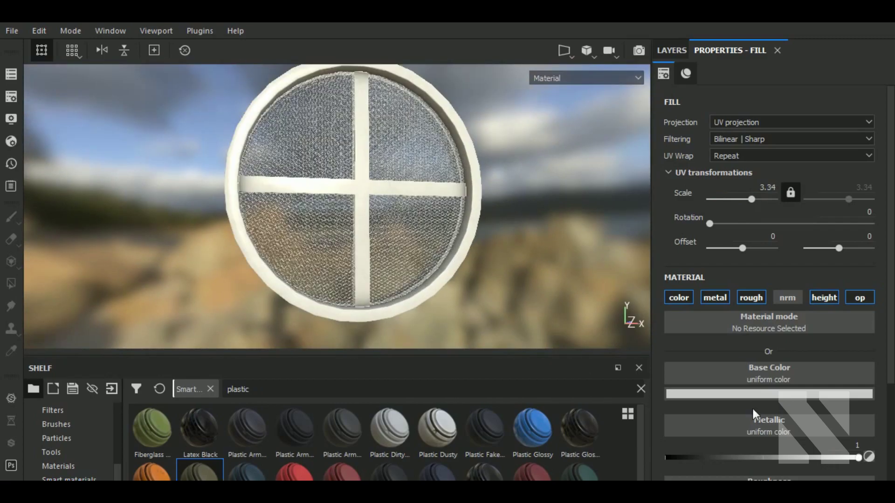
scroll(753, 406, down, 3)
Make the glass base colour pale blue.
click(767, 254)
click(801, 314)
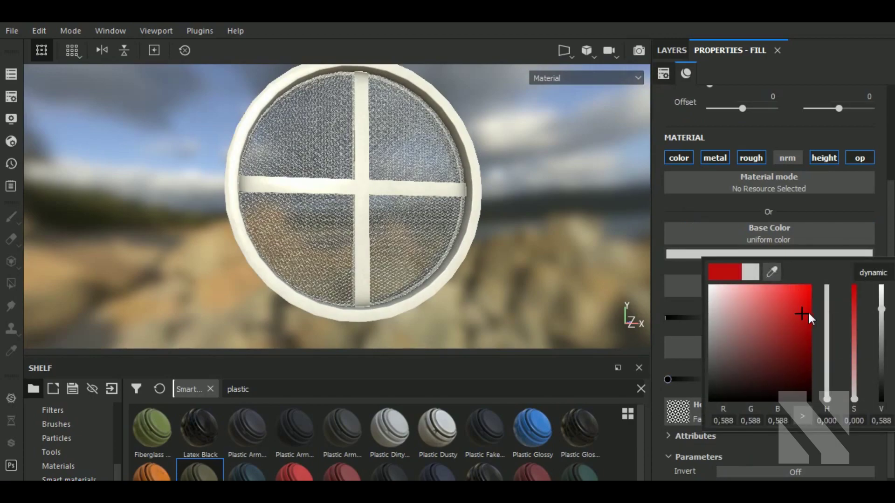
click(807, 291)
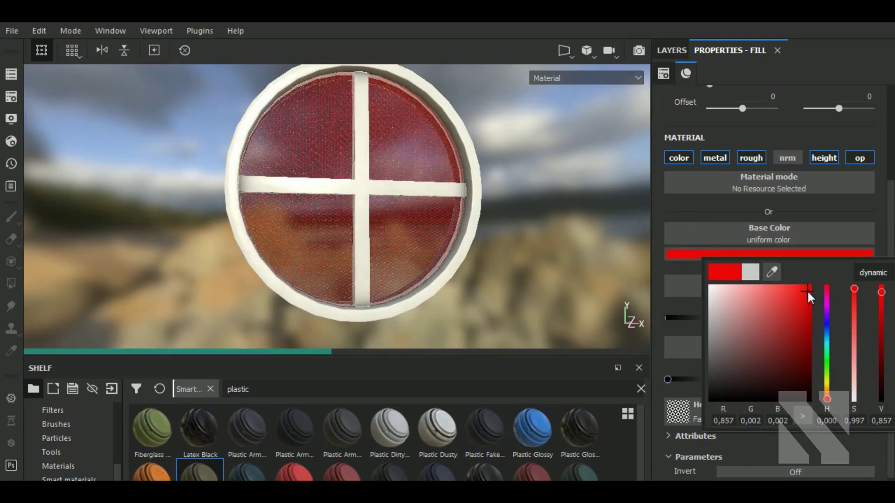
drag(807, 289, 752, 285)
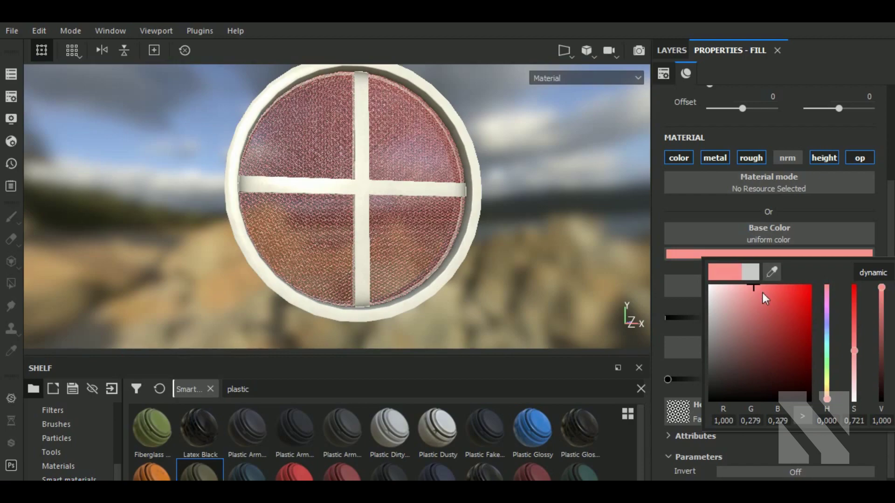
click(781, 296)
click(829, 328)
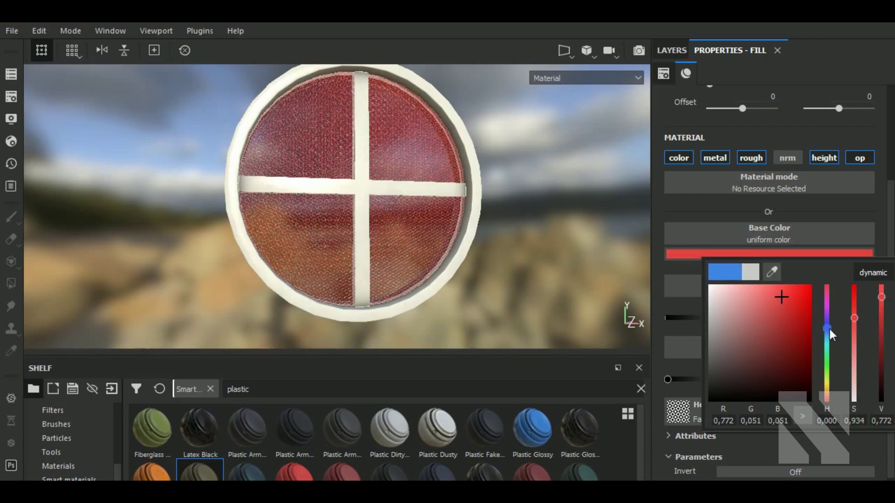
click(747, 296)
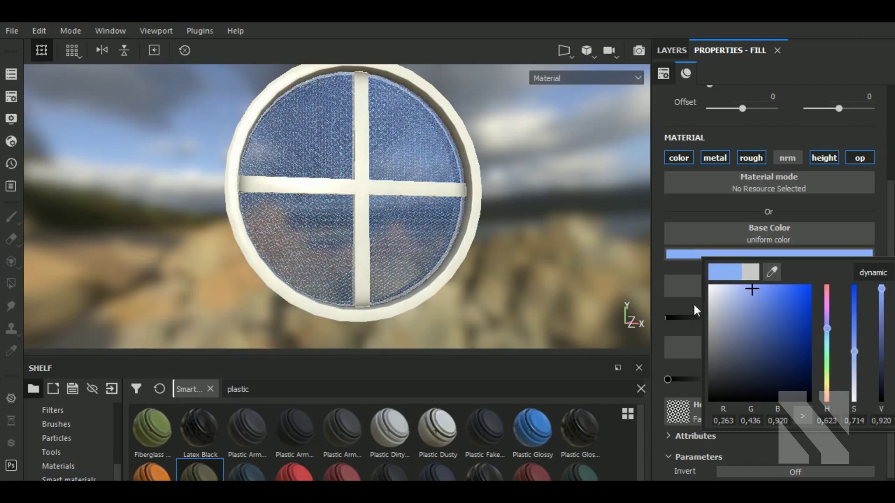
Lower the glass fill opacity to about 0.37.
alt+drag(475, 239, 475, 226)
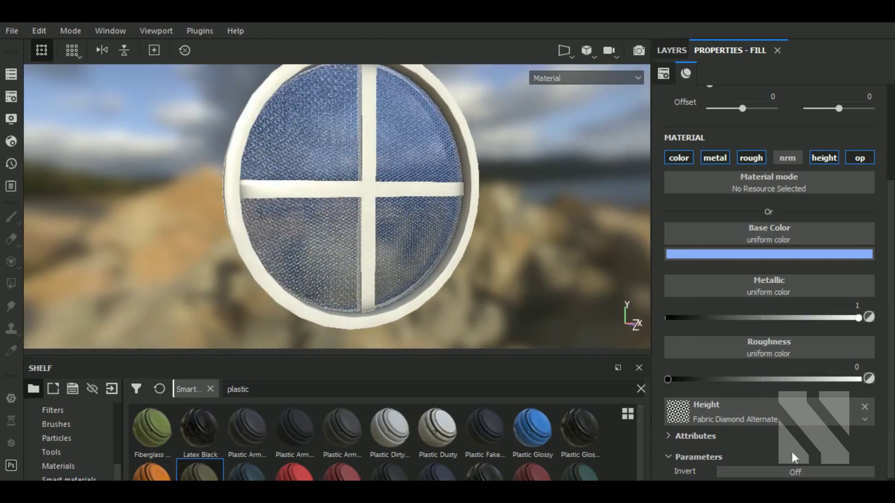
scroll(790, 455, down, 2)
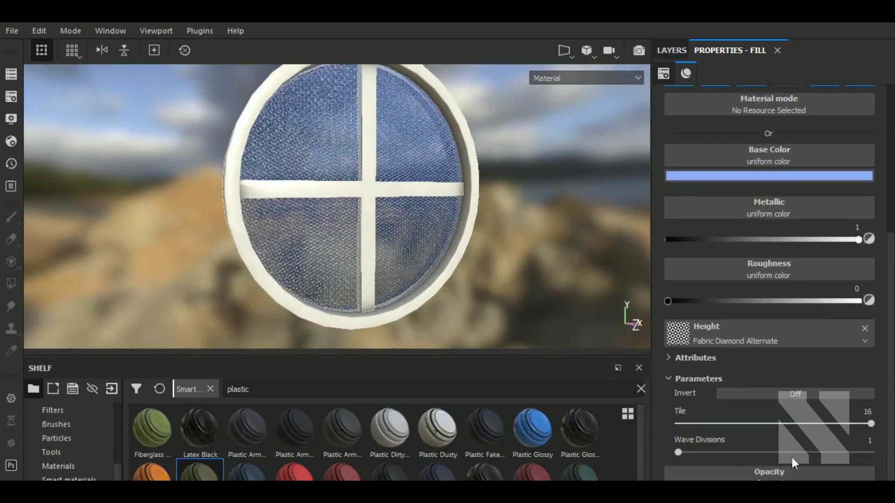
click(672, 378)
mouse_move(758, 474)
mouse_down()
mouse_move(732, 472)
mouse_move(837, 470)
mouse_move(737, 466)
mouse_up()
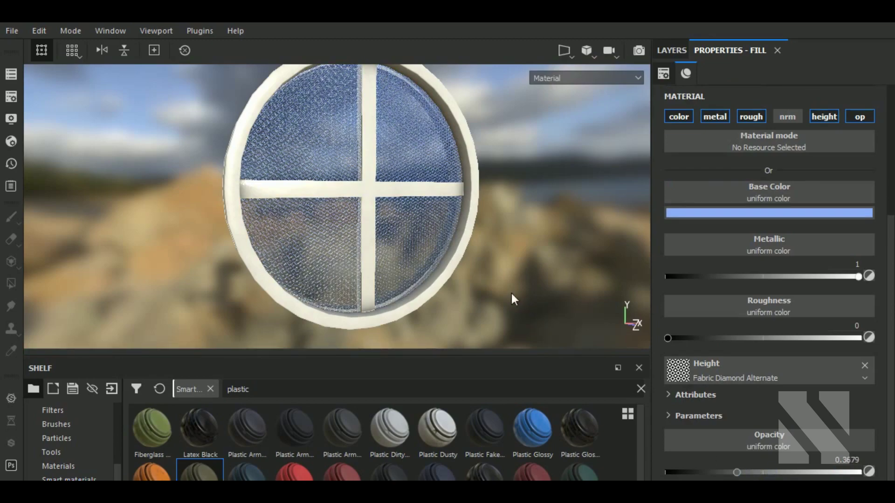
mouse_move(511, 299)
alt+mouse_down()
mouse_move(544, 289)
mouse_move(487, 302)
alt+mouse_up()
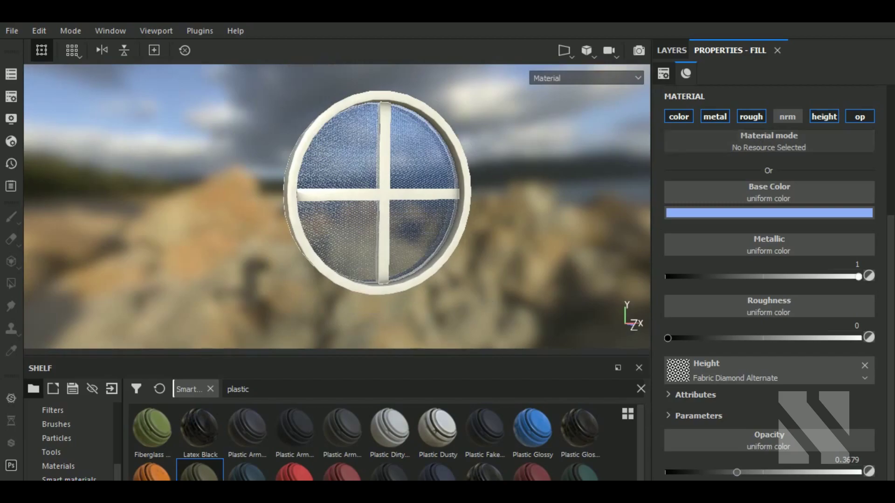